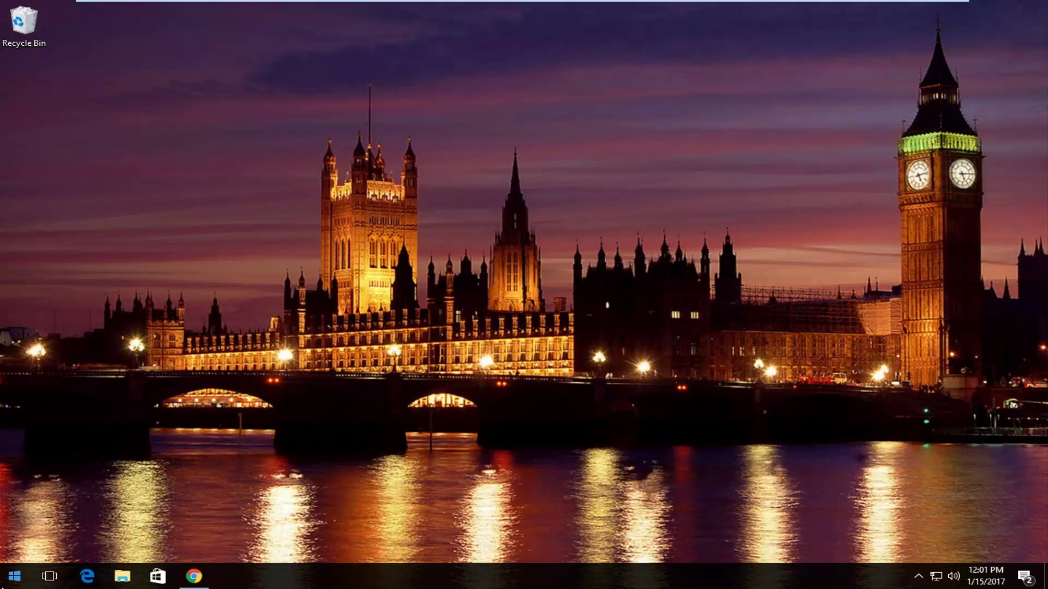
Step: In an administrator Command Prompt, run ipconfig /release and then ipconfig /all
right_click(18, 578)
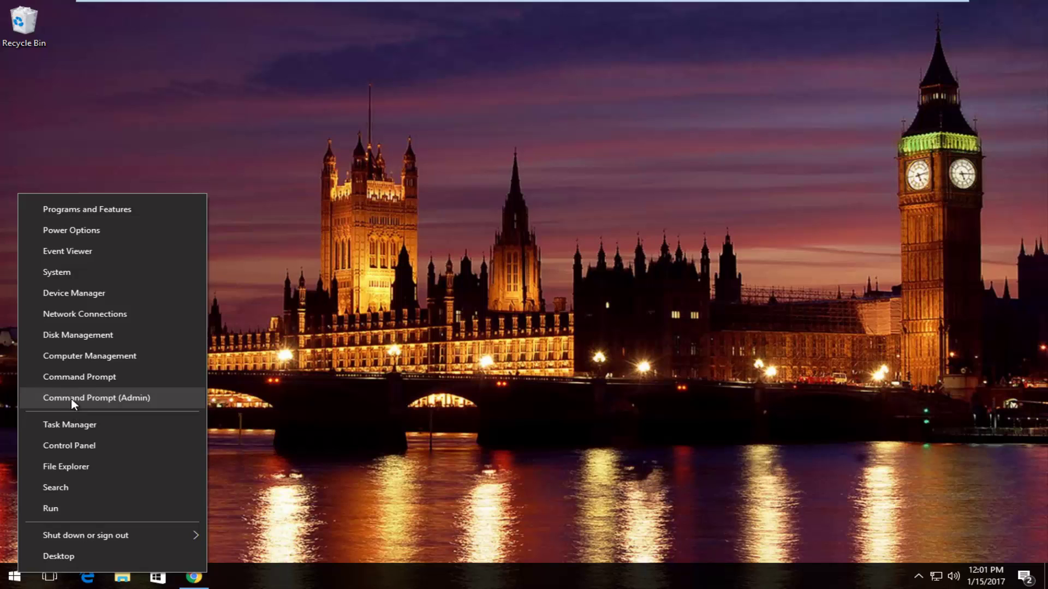
left_click(123, 399)
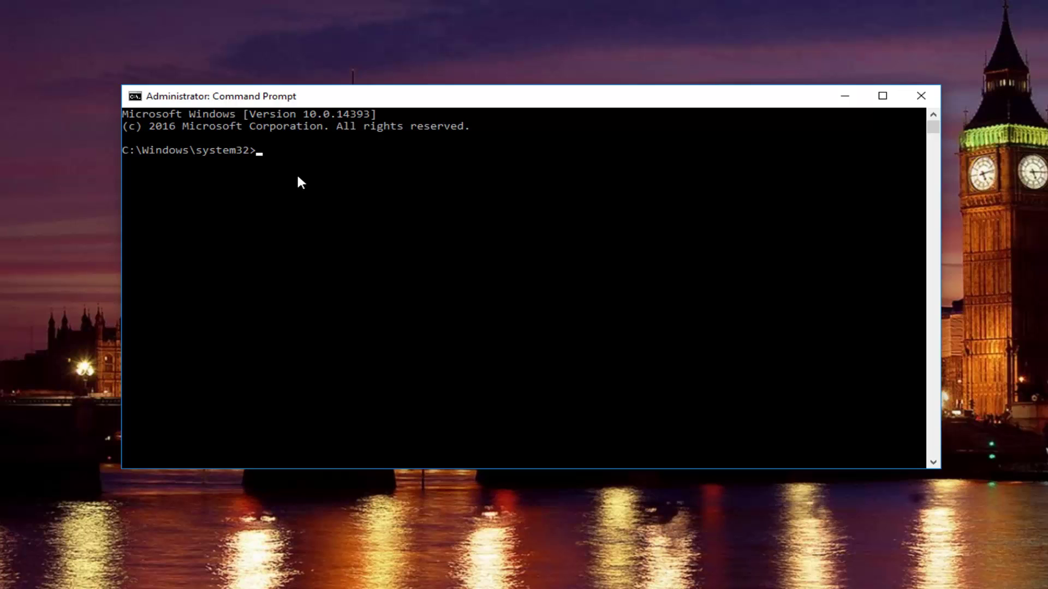
type("ipconfig")
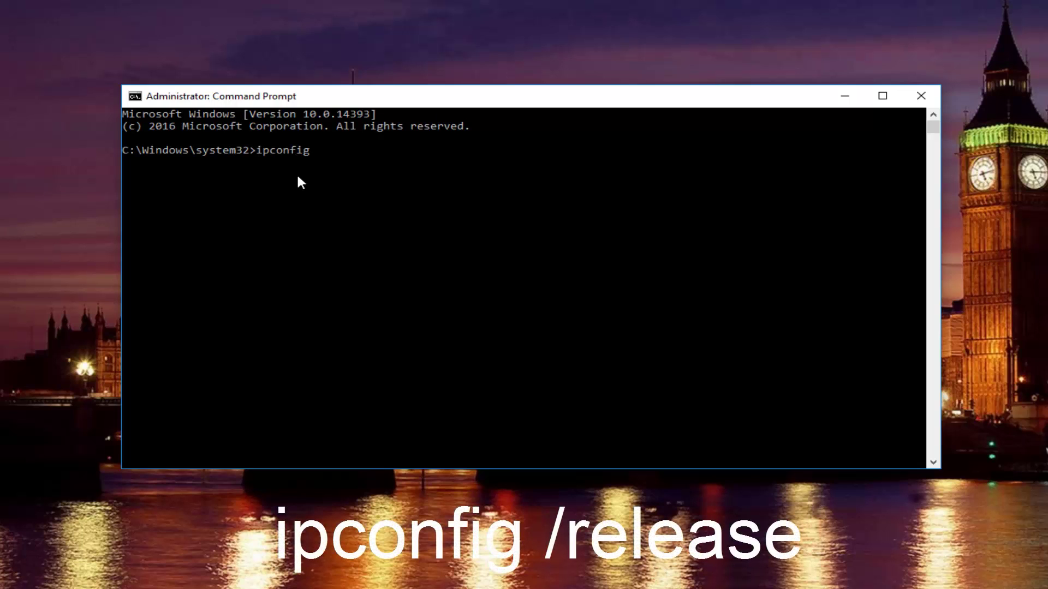
type(" /release")
key("Return")
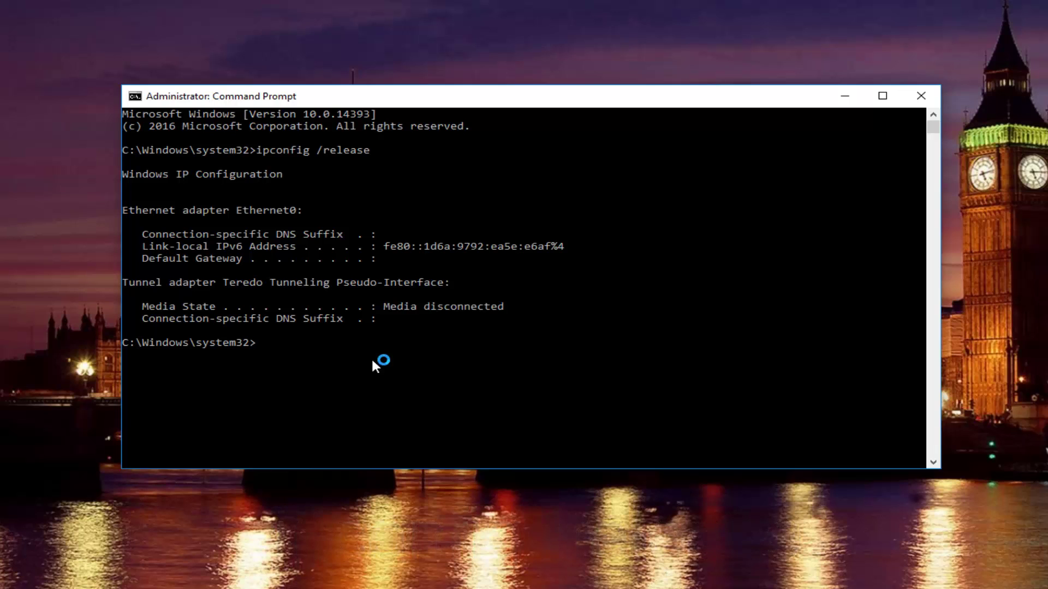
type("ipconfig /")
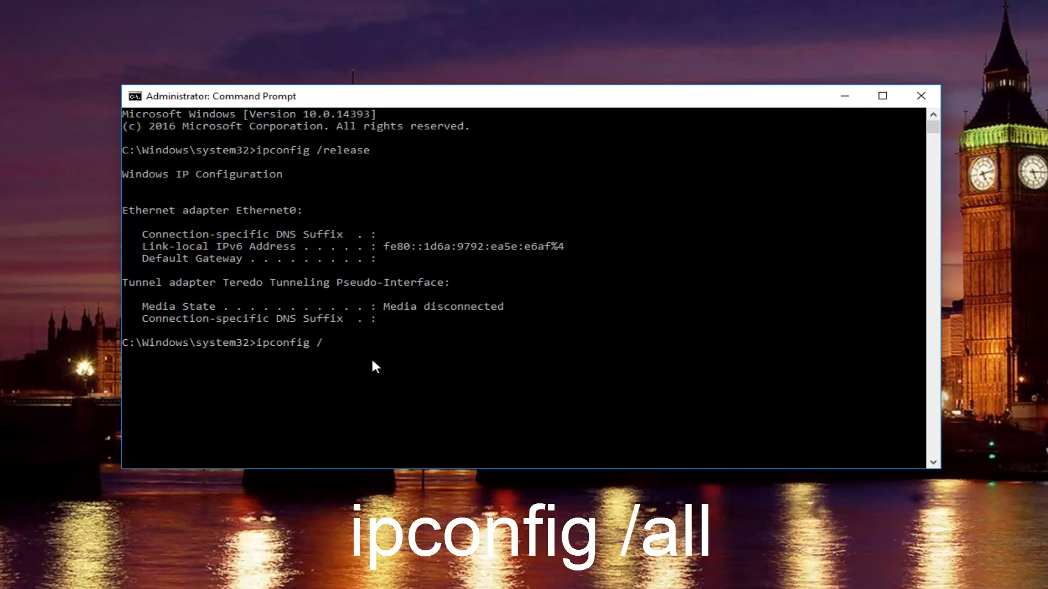
type("all")
key("Return")
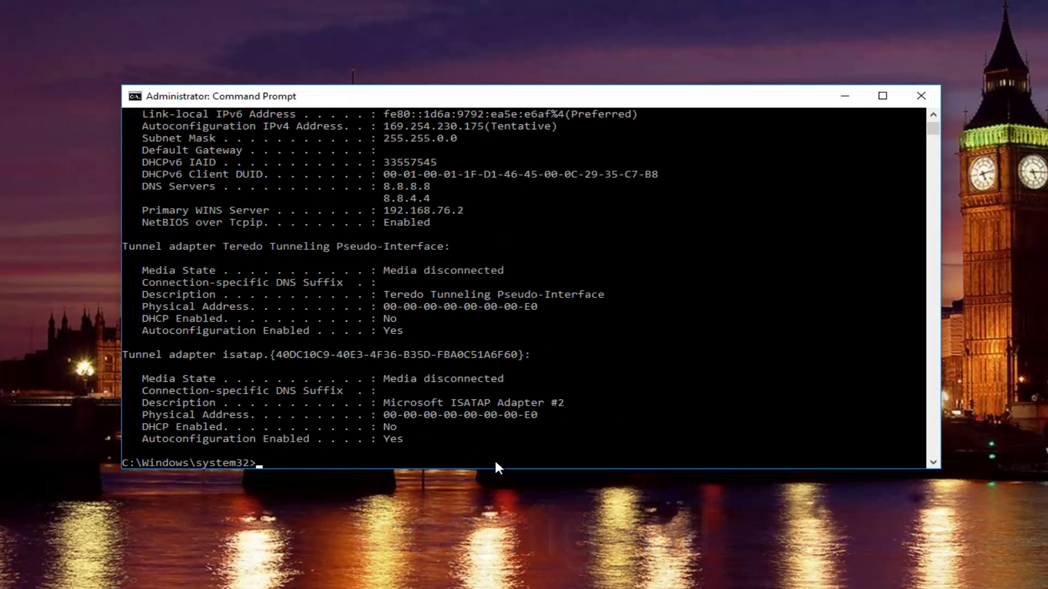
Step: Run ipconfig /flushdns and ipconfig /renew so Ethernet0 gets IPv4 192.168.76.129
type("ipconfig")
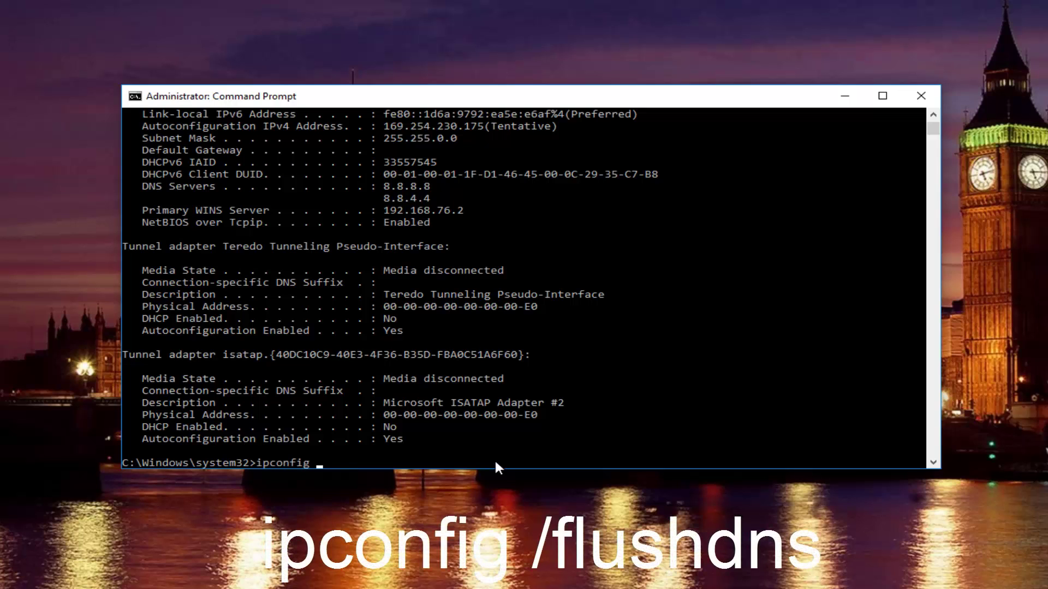
type(" /flushdns")
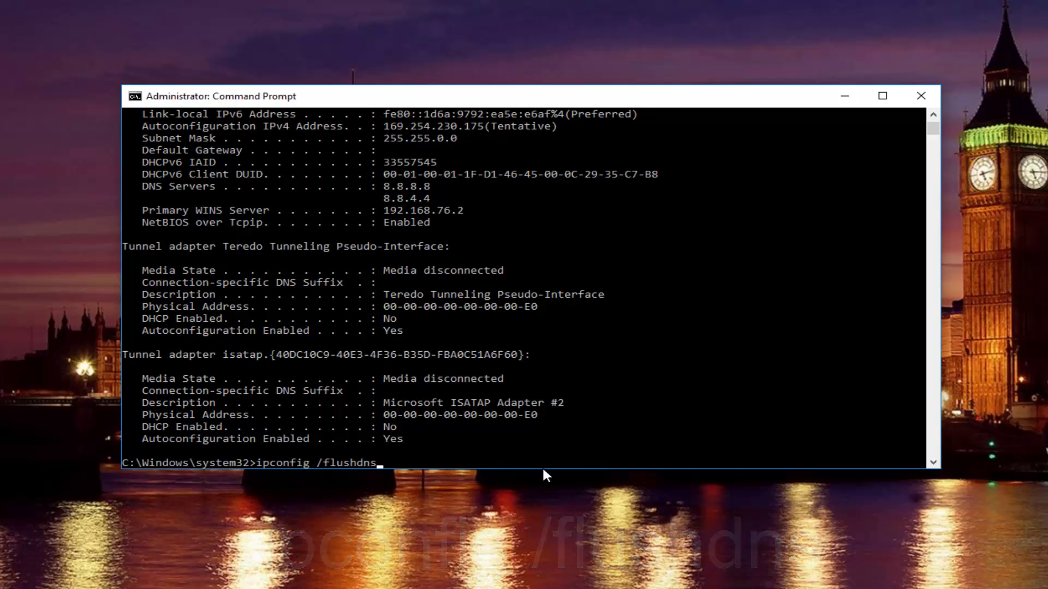
key("Return")
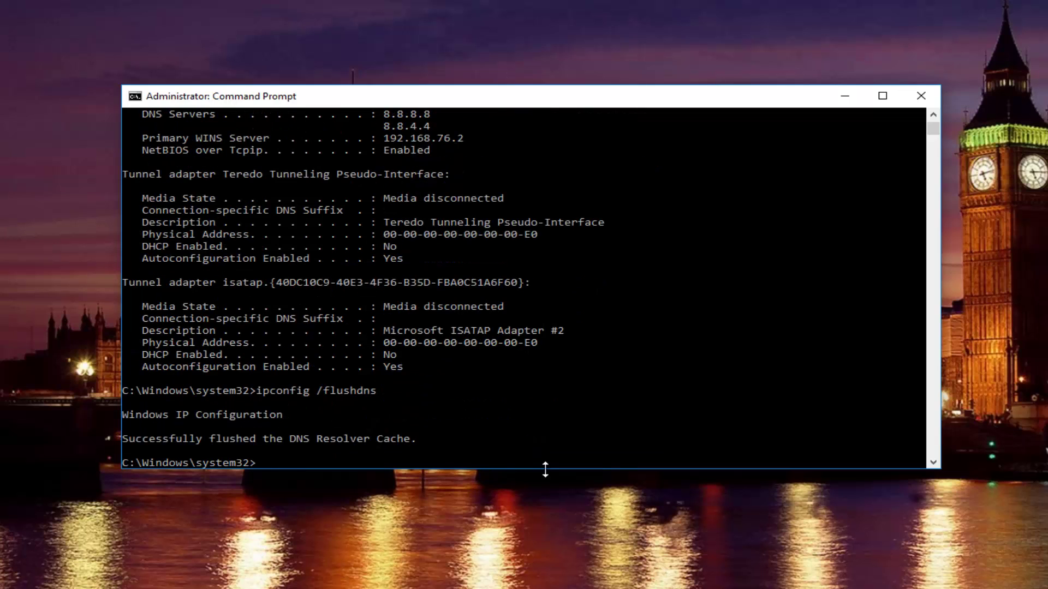
type("ipconfig")
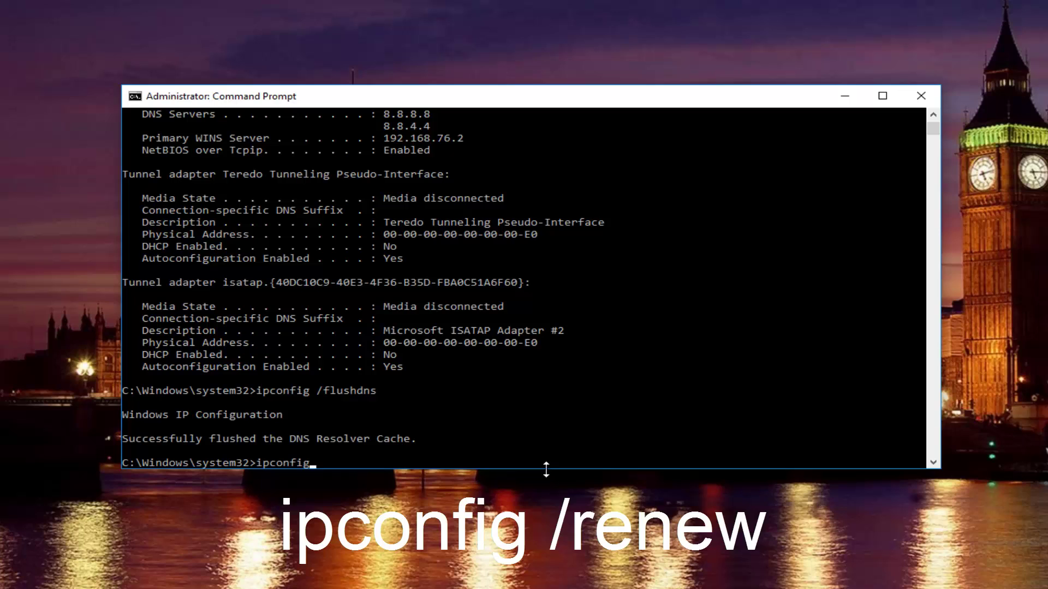
type(" /renew")
key("Return")
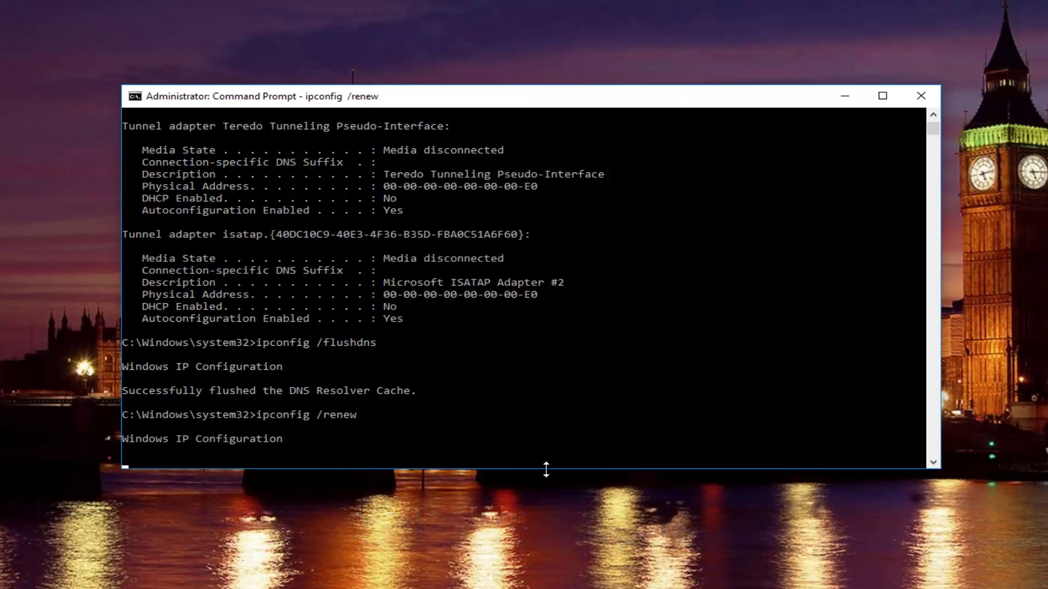
type("ne")
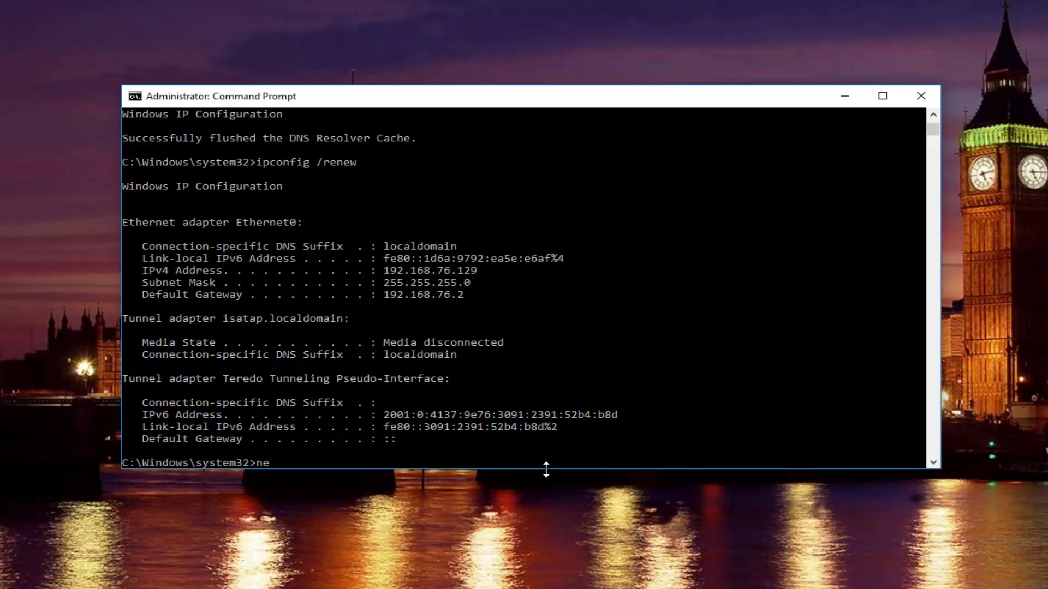
key("BackSpace")
key("BackSpace")
Step: Show the help for netsh int ip set dns, then run netsh winsock reset
type("nets")
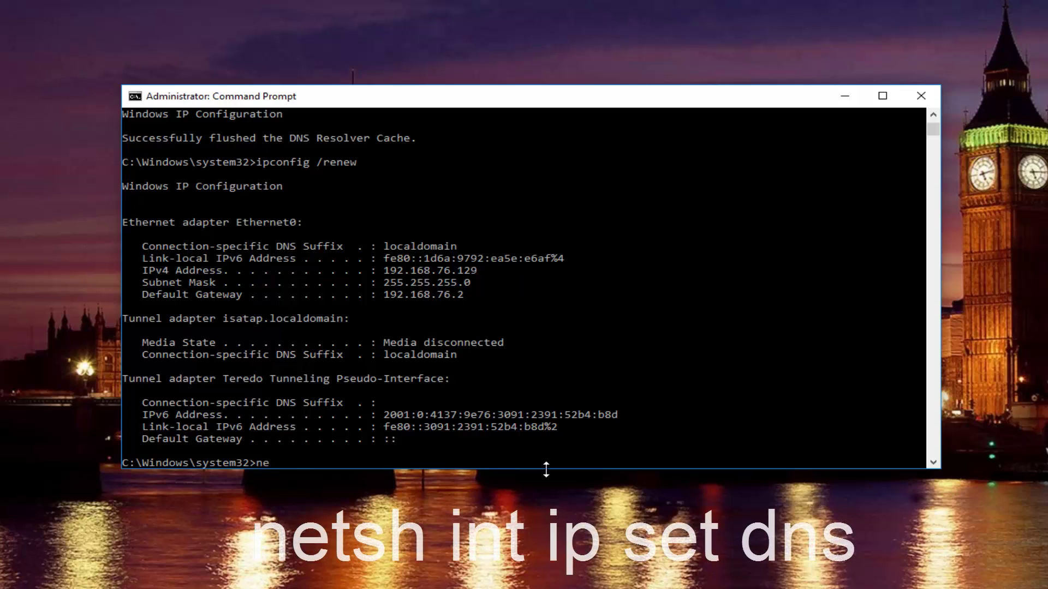
type("h")
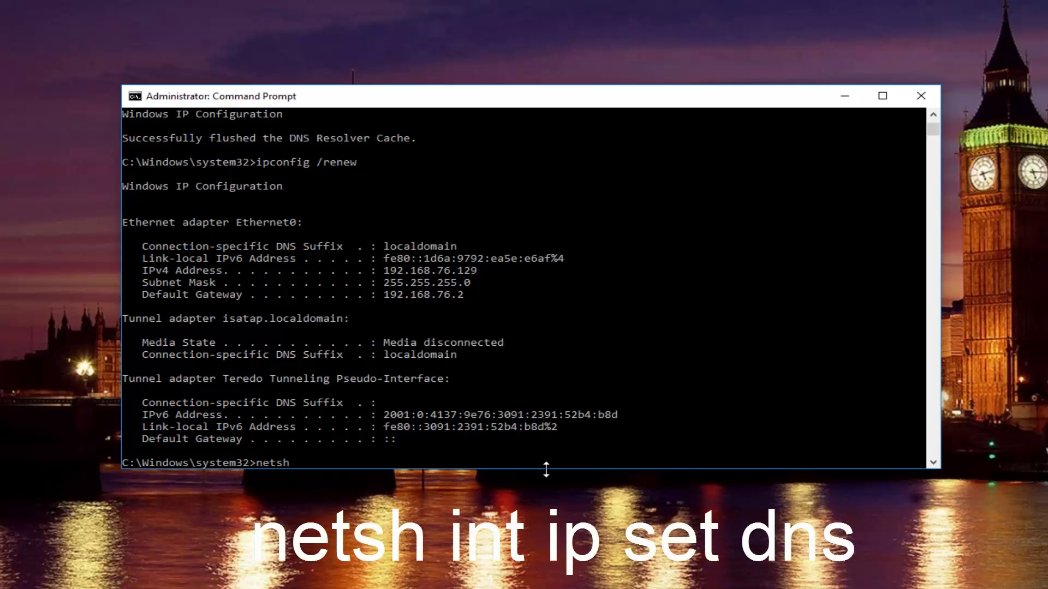
type(" int ip set dns")
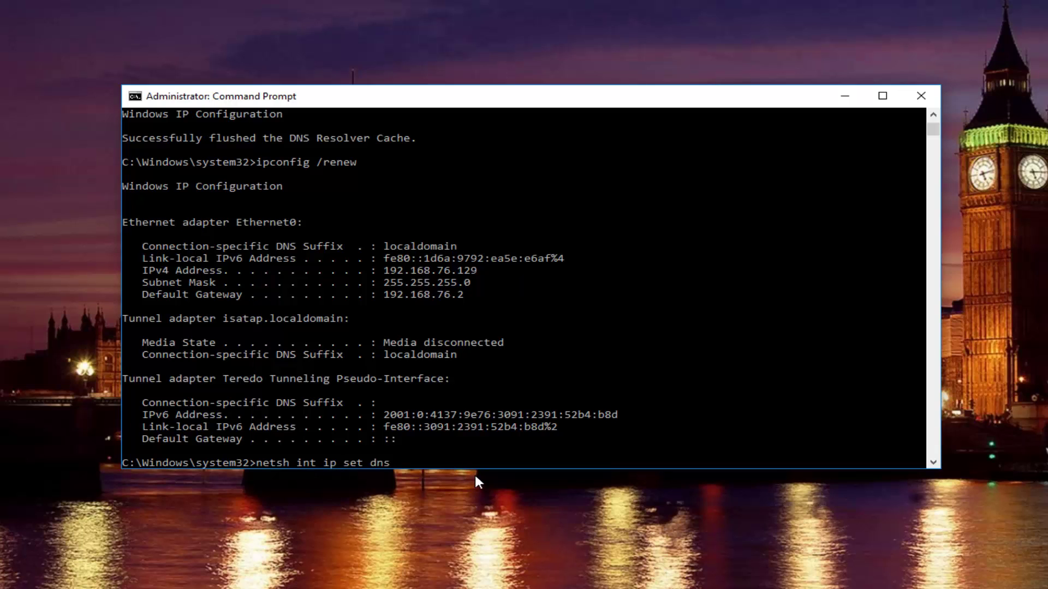
key("Return")
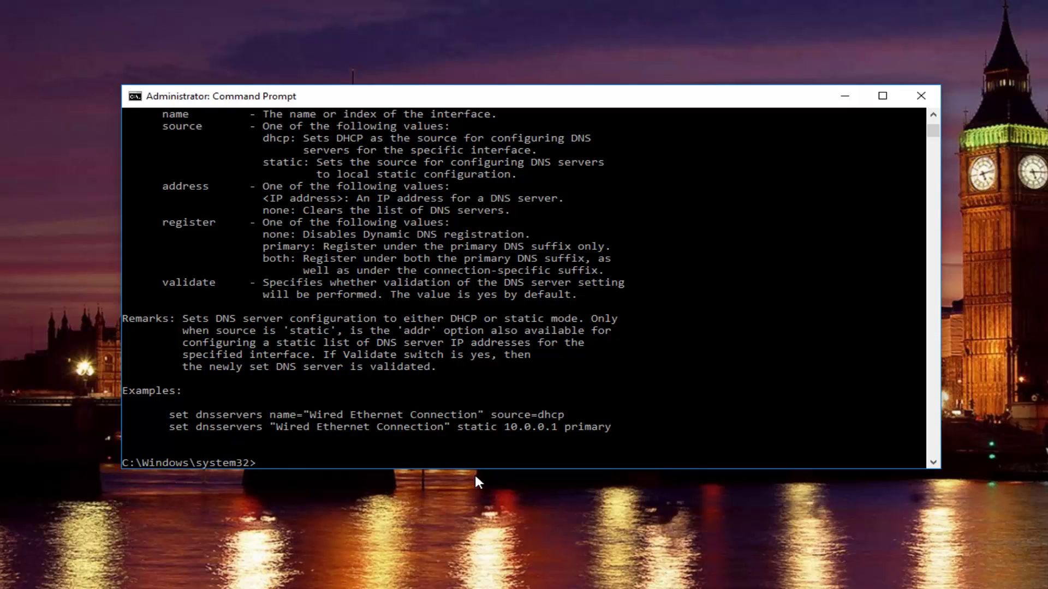
type("nets")
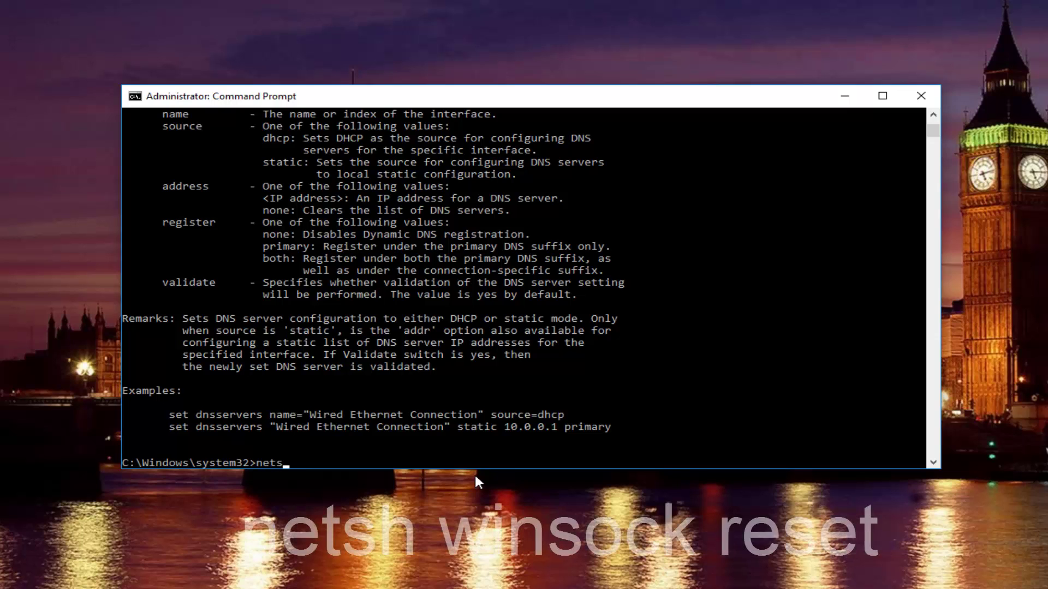
type("h winsock")
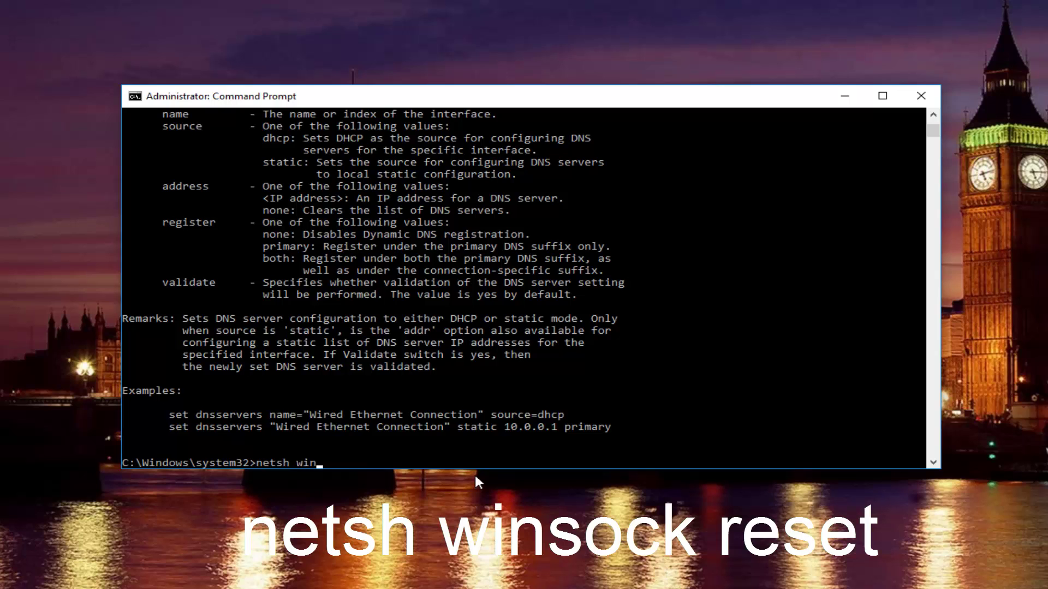
type(" reset")
key("Return")
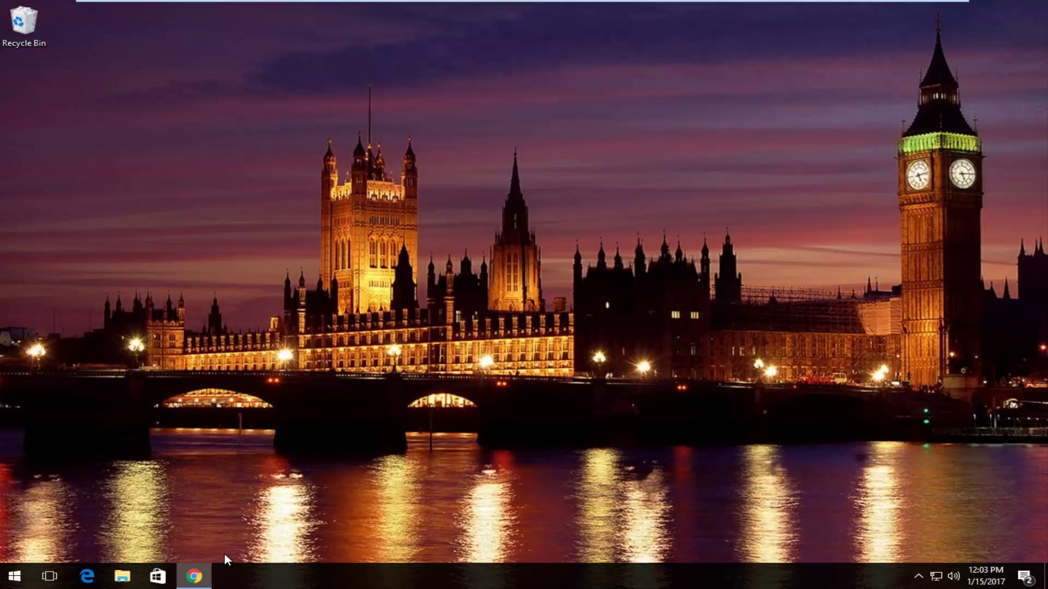
Step: Close the Chrome window and restart the computer from Start > Power
right_click(194, 576)
left_click(190, 553)
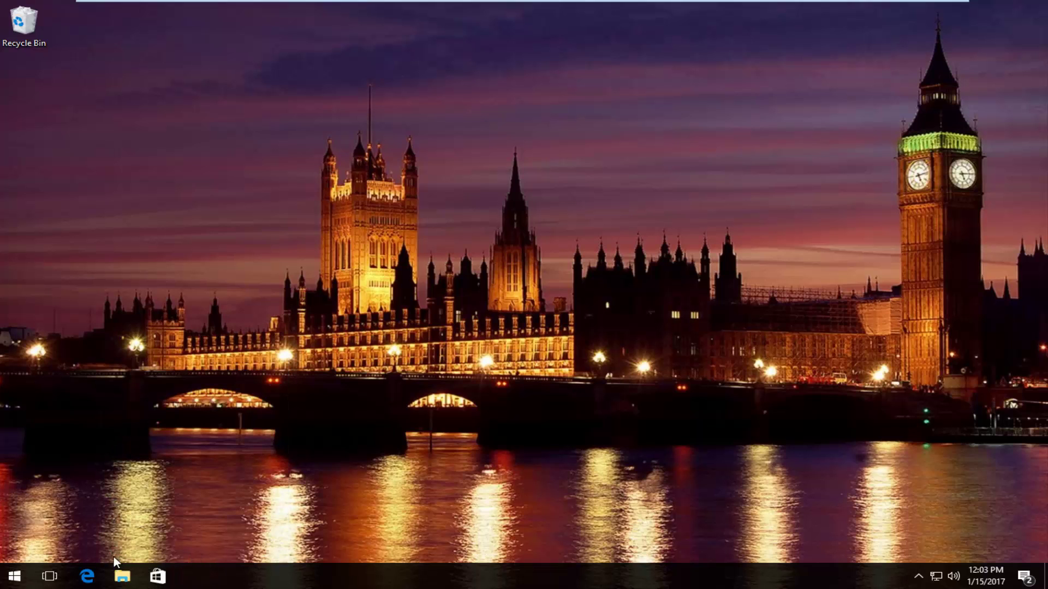
left_click(15, 577)
left_click(23, 543)
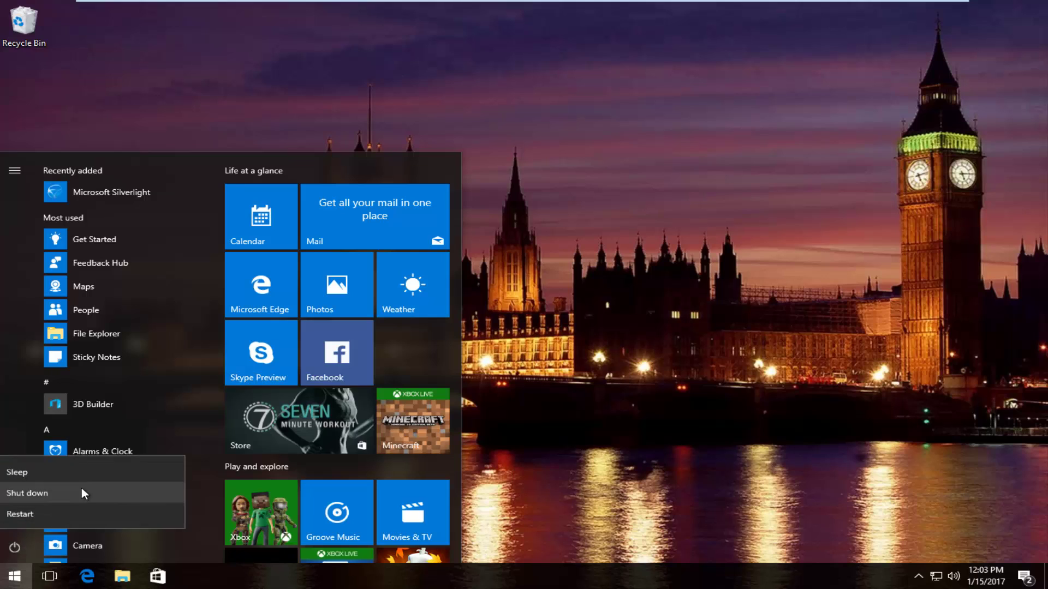
left_click(36, 513)
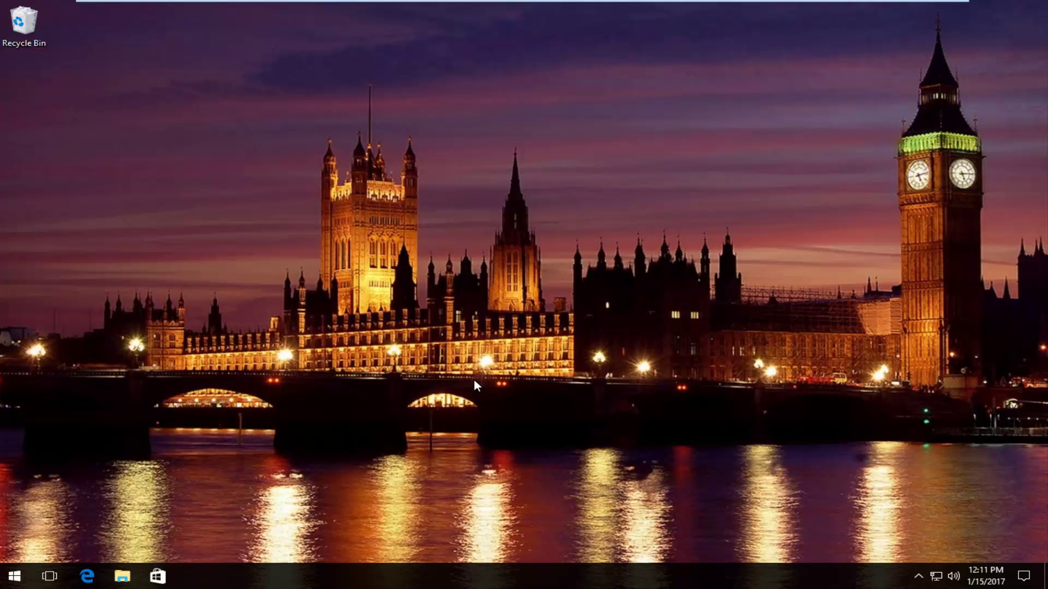
Step: Find Network and Sharing Center through Start search and open Change adapter settings to show Ethernet0
left_click(22, 577)
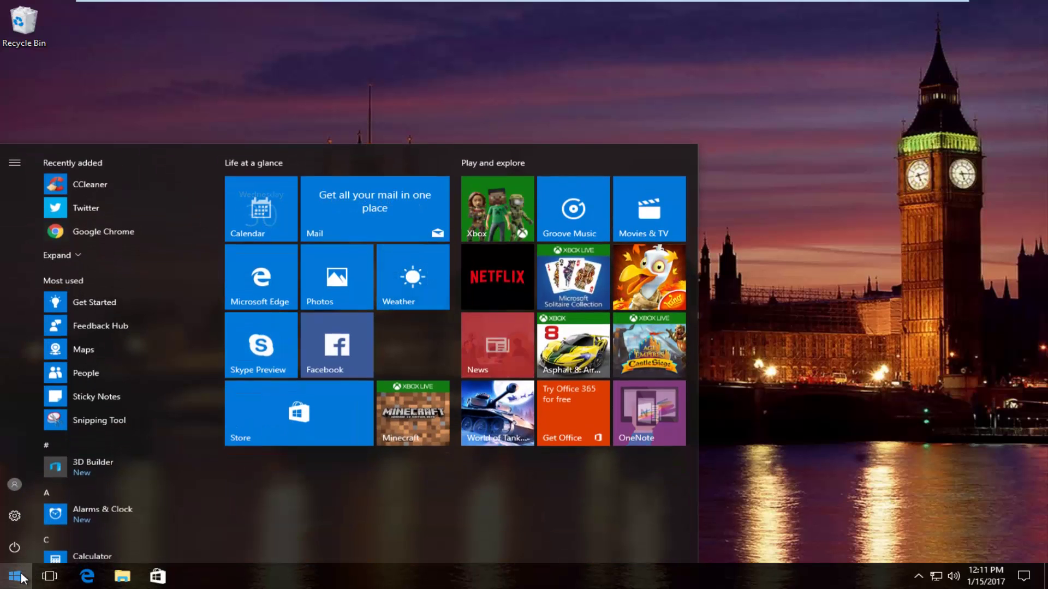
left_click(21, 577)
type("network a")
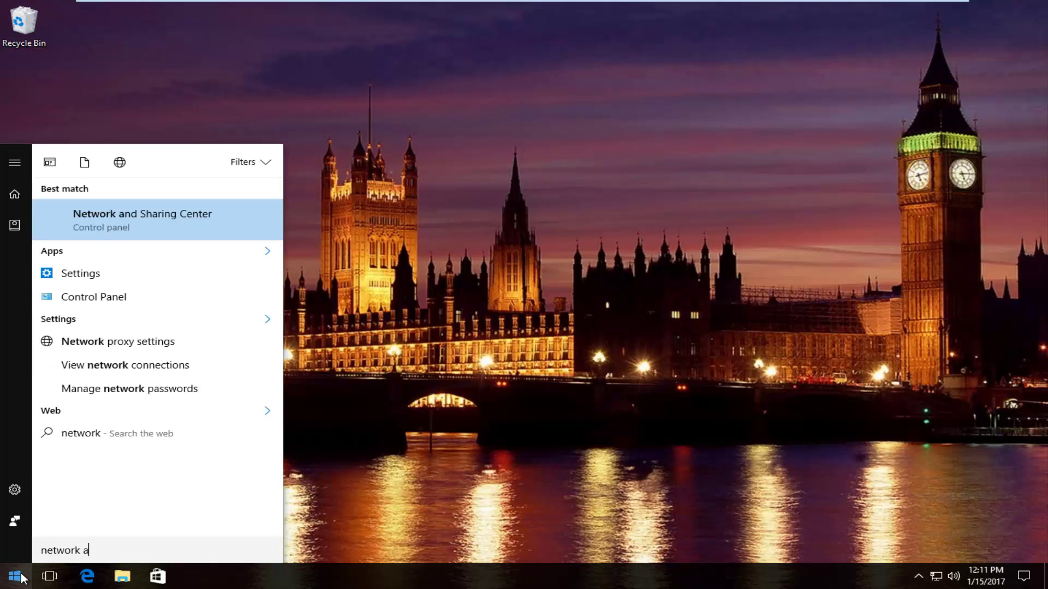
type("nd sharing center")
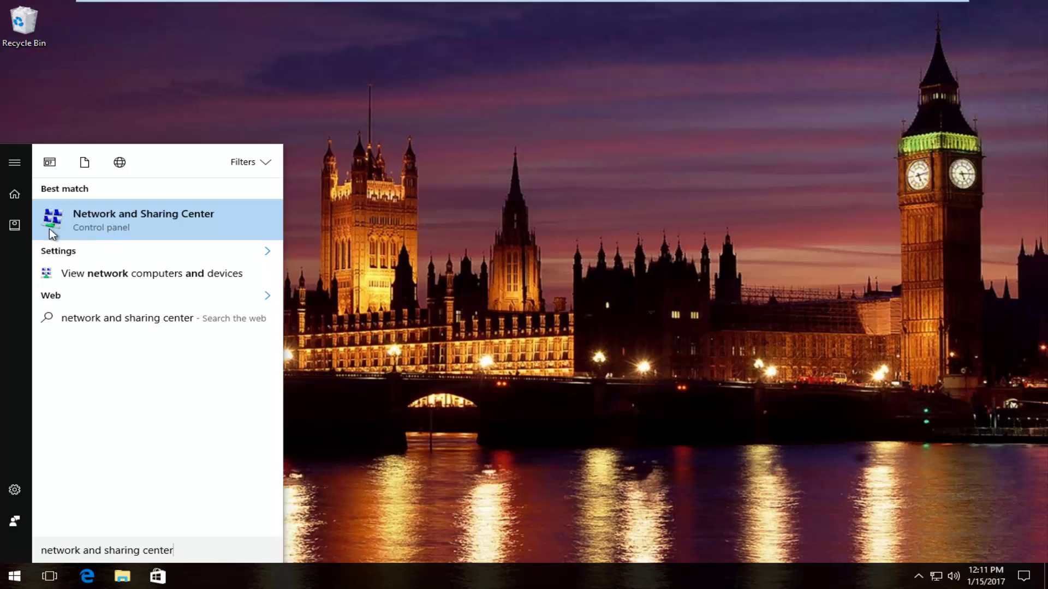
left_click(110, 223)
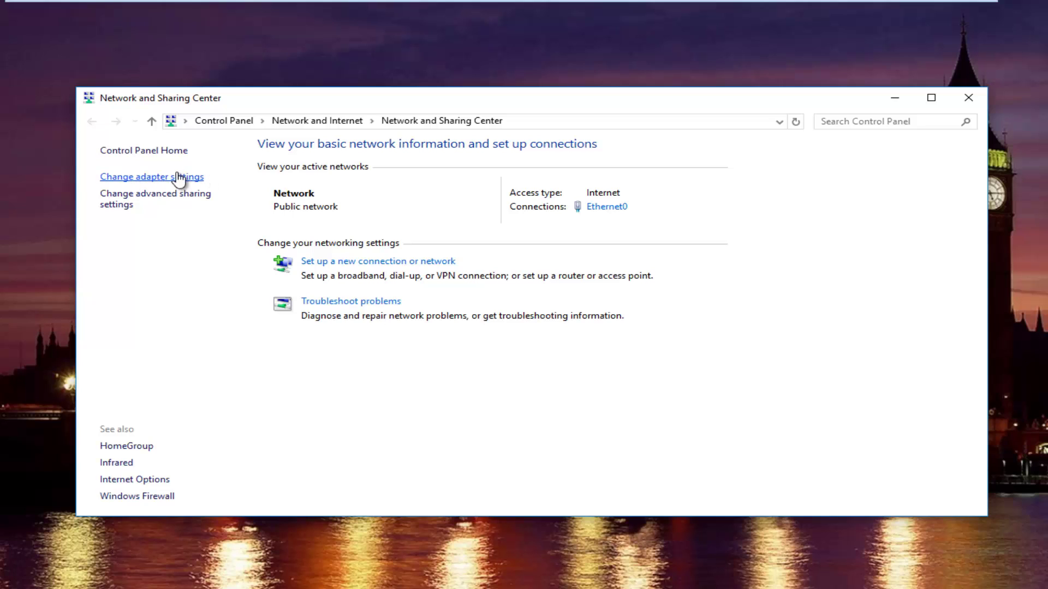
left_click(157, 179)
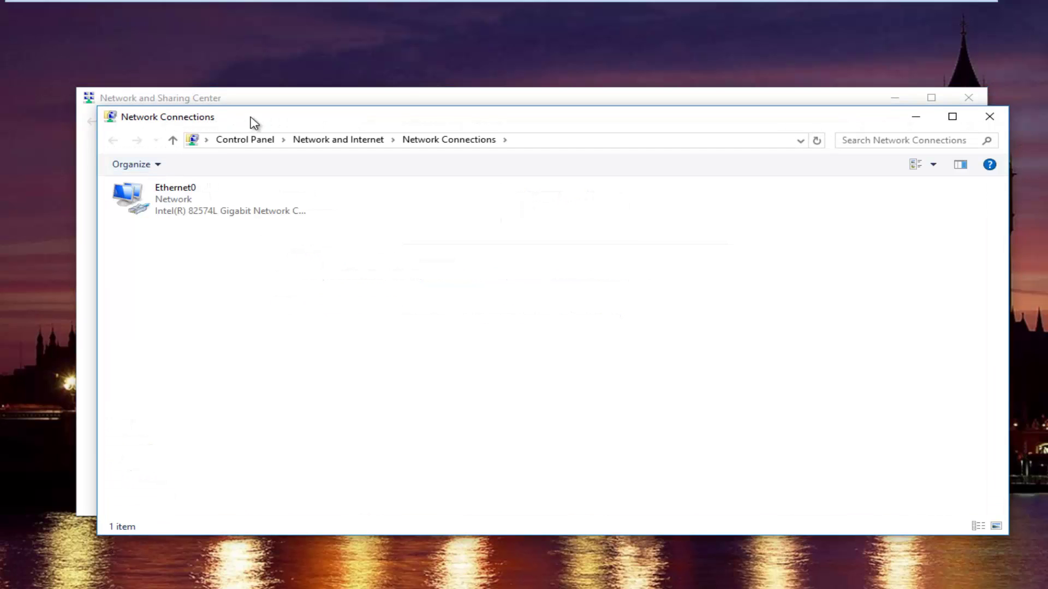
left_click_drag(252, 120, 237, 110)
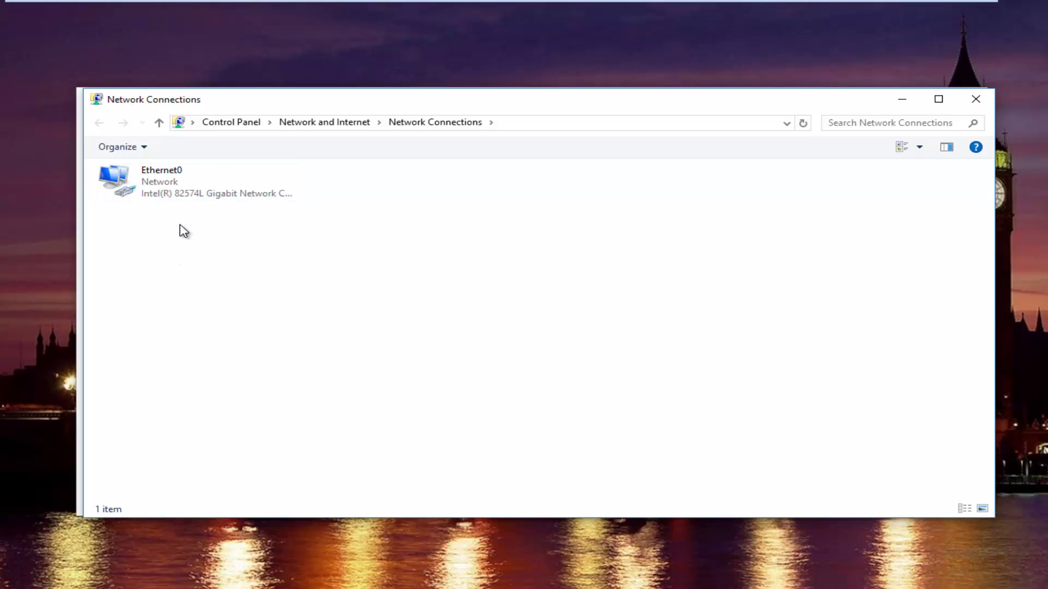
right_click(169, 199)
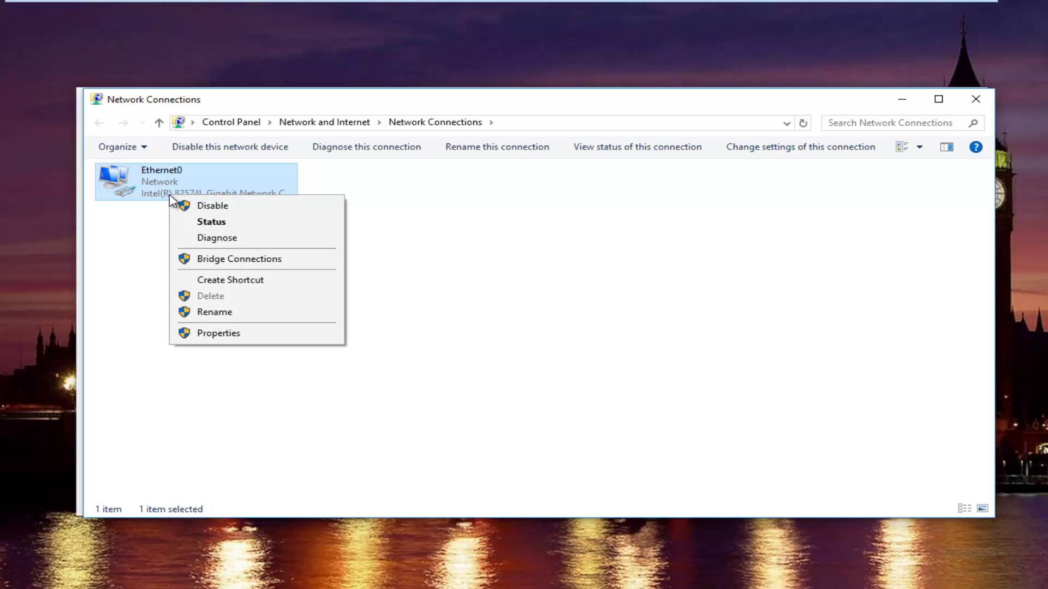
Step: Open Ethernet0's Properties and select Internet Protocol Version 4 (TCP/IPv4)
left_click(222, 334)
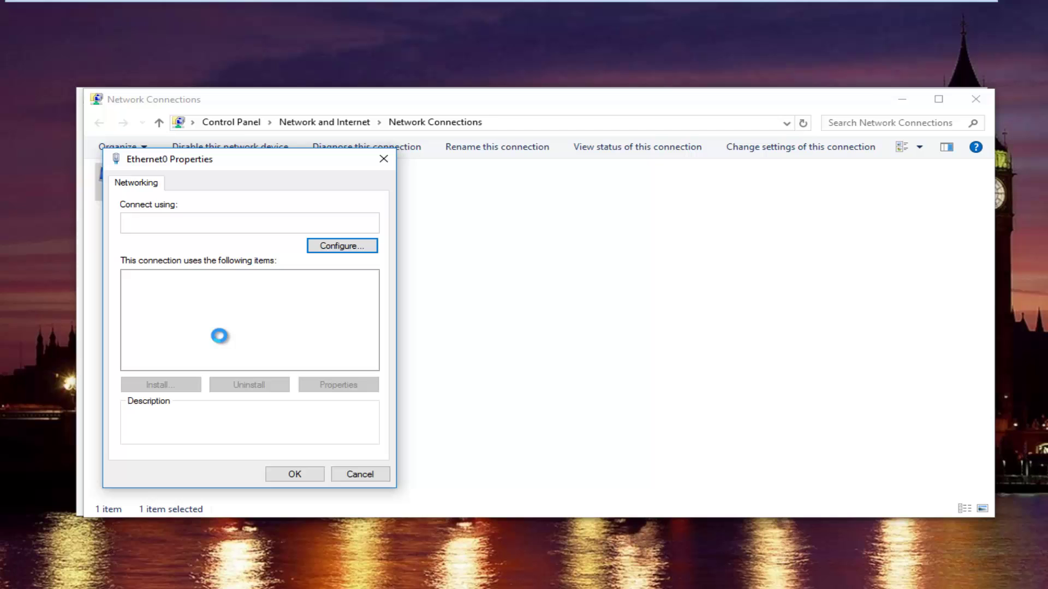
left_click_drag(229, 169, 427, 152)
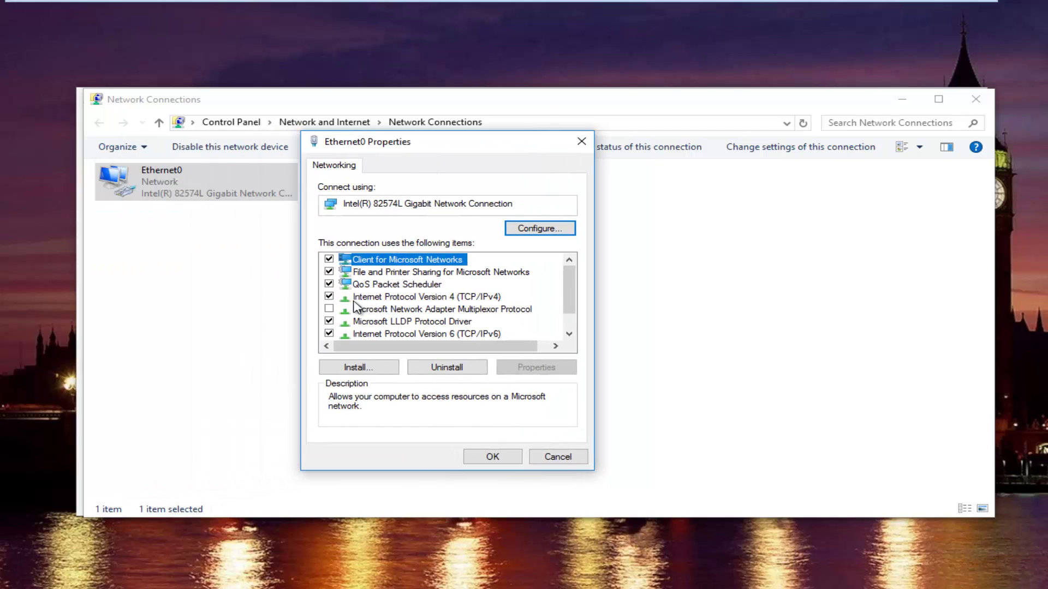
left_click(385, 301)
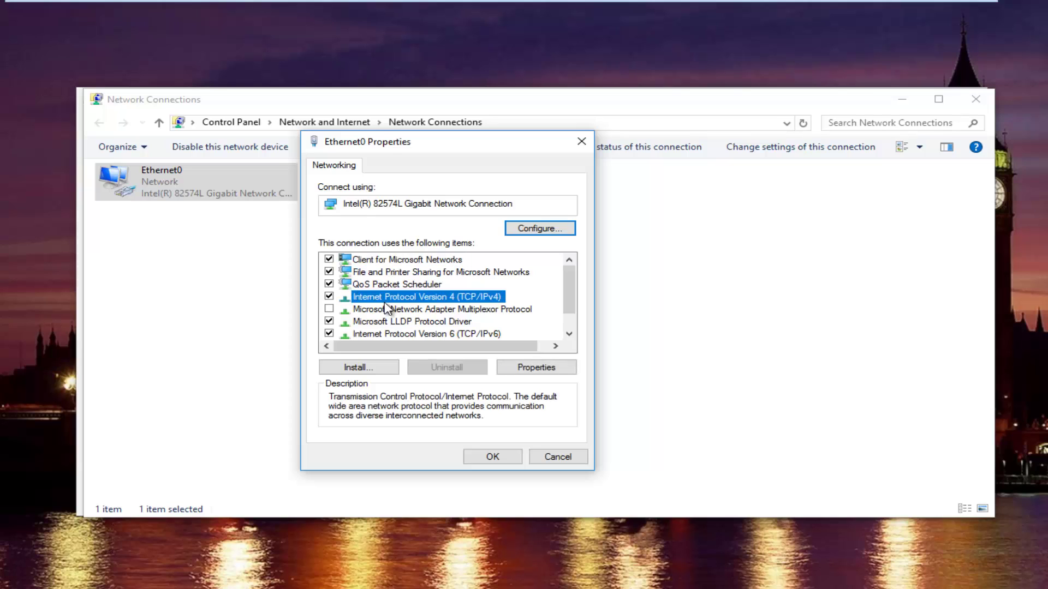
Step: In the IPv4 properties, use manual DNS servers 8.8.8.8 preferred and 8.8.4.4 alternate
left_click(521, 369)
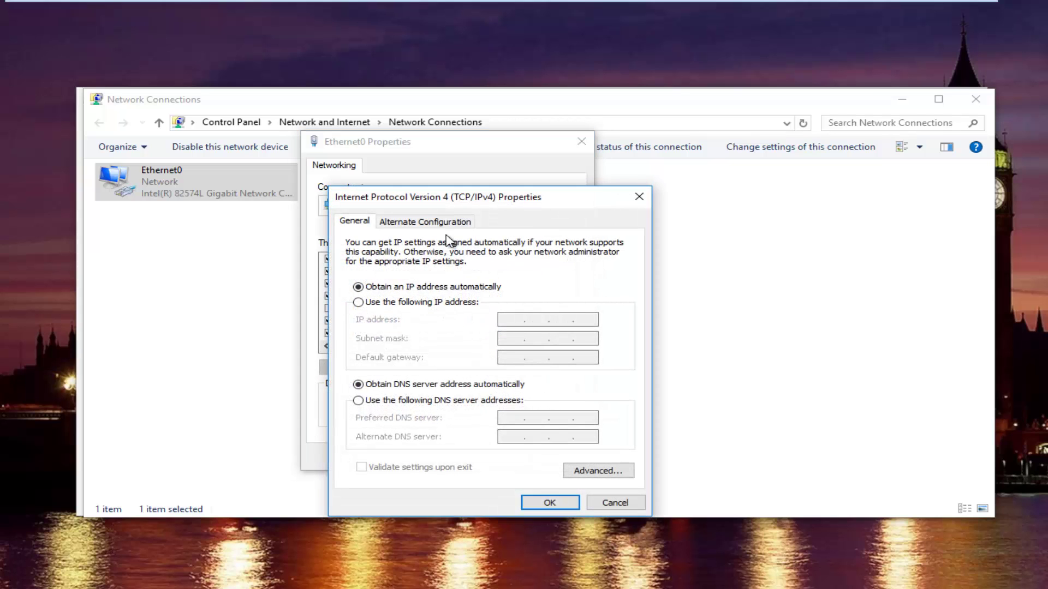
left_click_drag(447, 200, 422, 136)
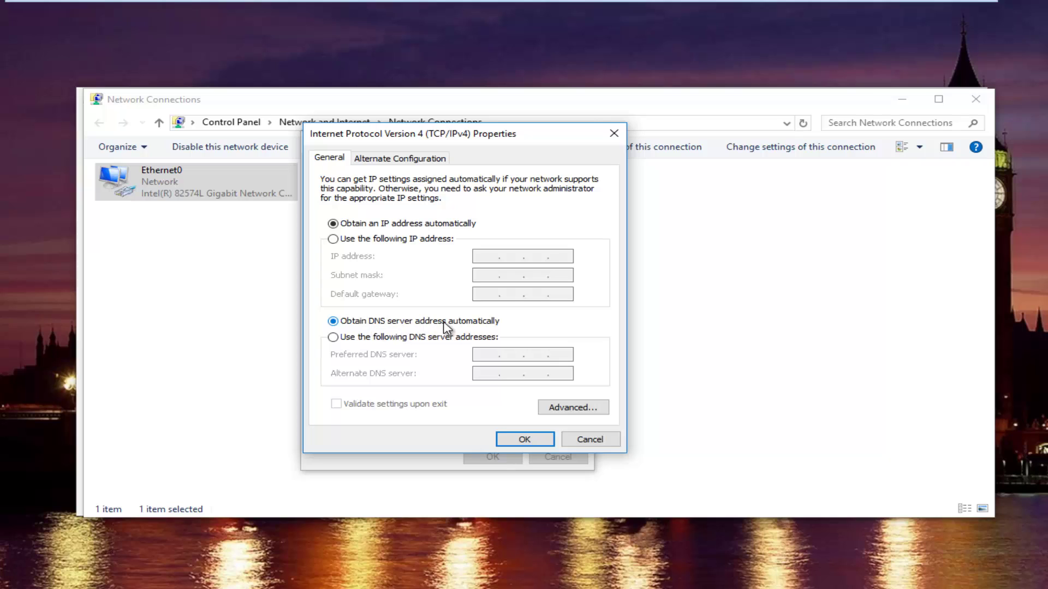
left_click(333, 338)
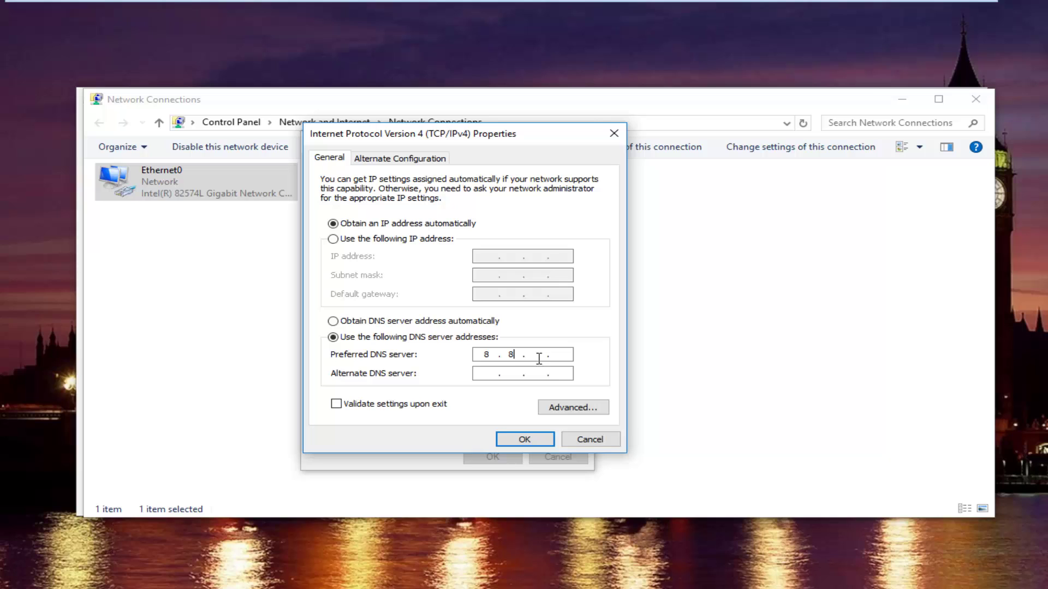
type("8.8.8.8")
Step: Confirm the DNS settings with OK, go back to Network Connections, and run Diagnose this connection on Ethernet0
left_click(518, 440)
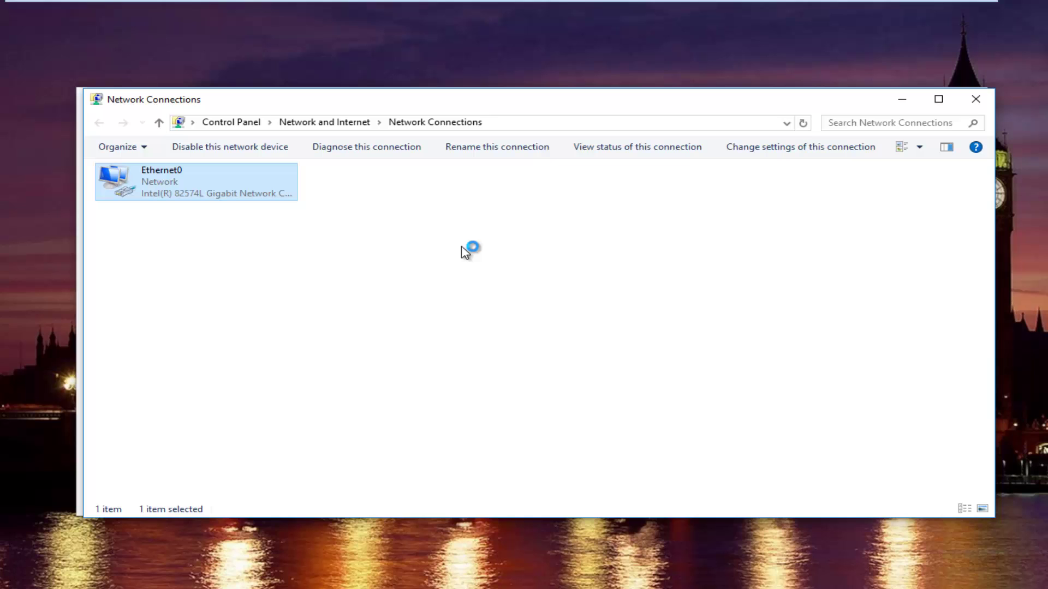
left_click(213, 587)
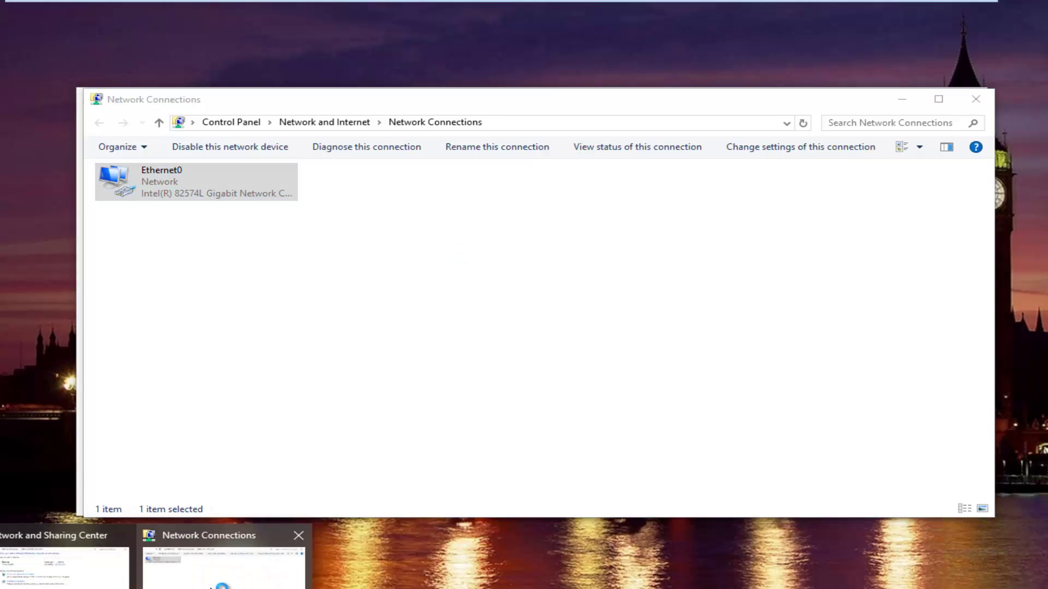
left_click(224, 576)
left_click(367, 147)
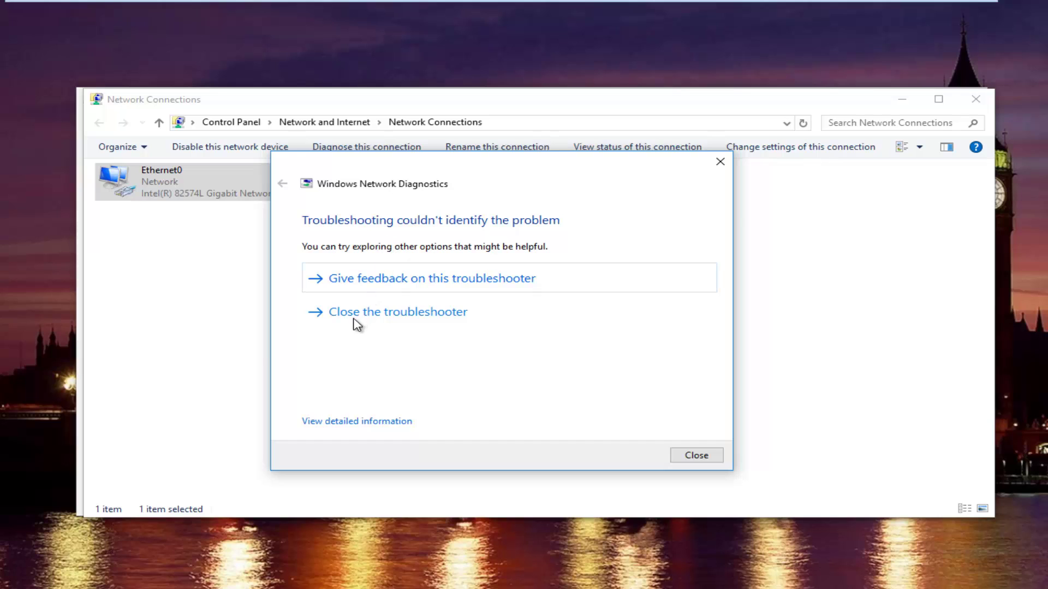
Step: Open the detailed report, expand Detection details, then go Next and close the troubleshooter
left_click(359, 423)
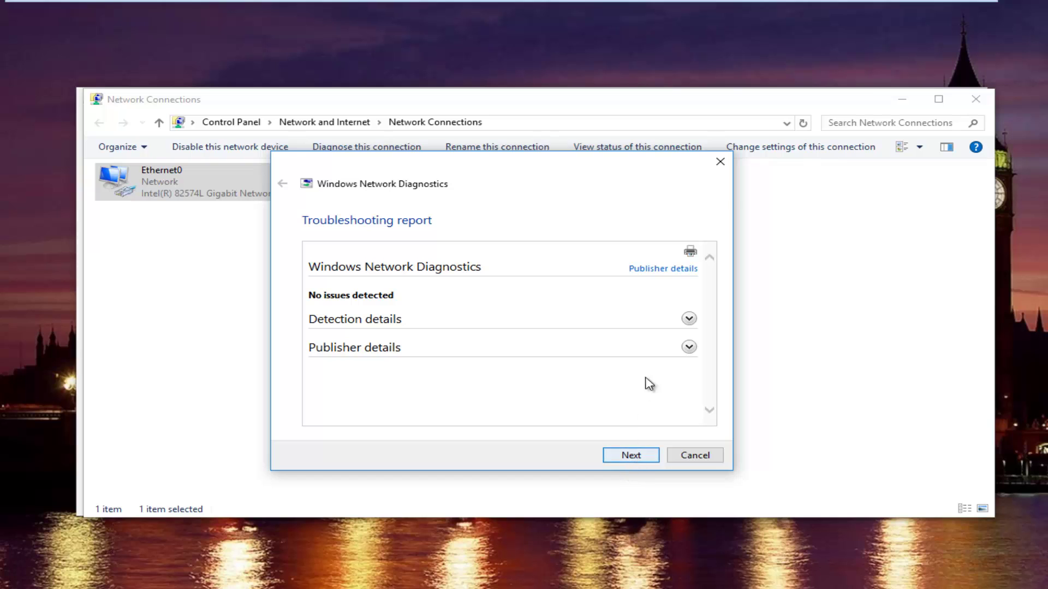
left_click(687, 319)
scroll(675, 355, "down", 3)
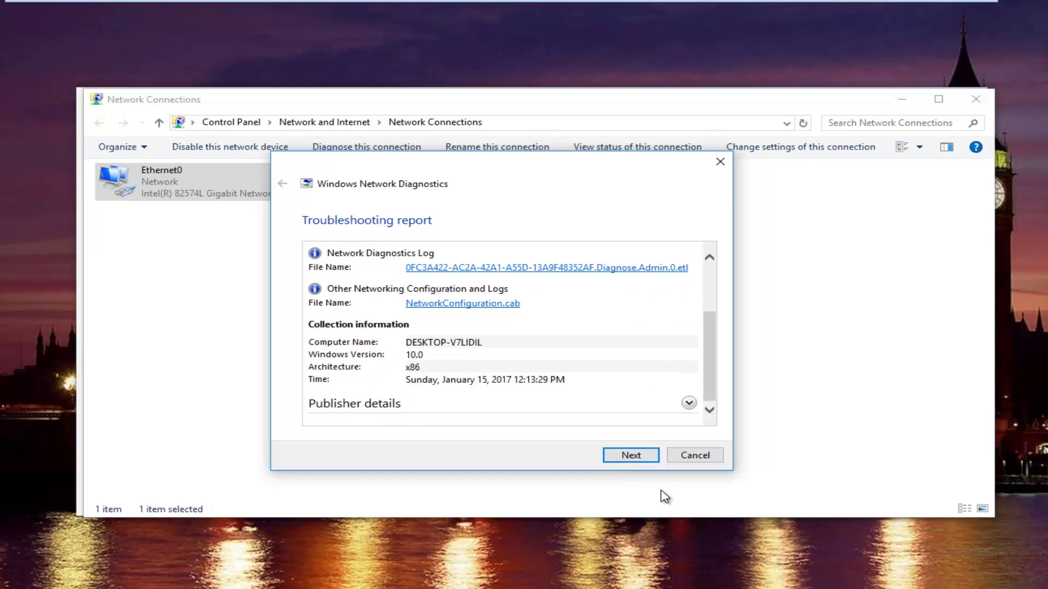
left_click(642, 457)
left_click(700, 456)
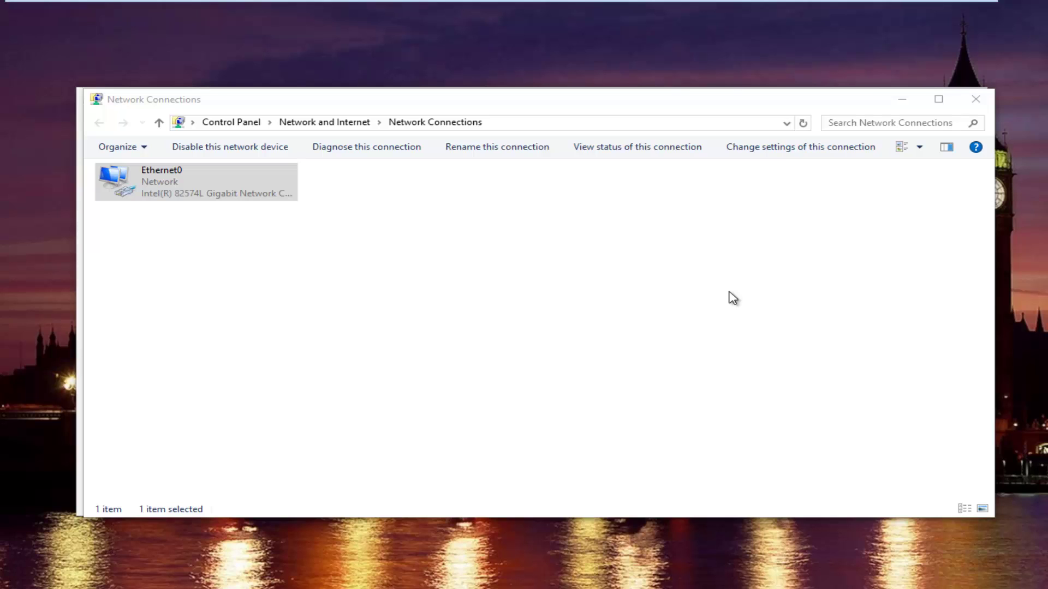
Step: Close Network Connections and open Device Manager by searching 'device manager' in Start
left_click(970, 95)
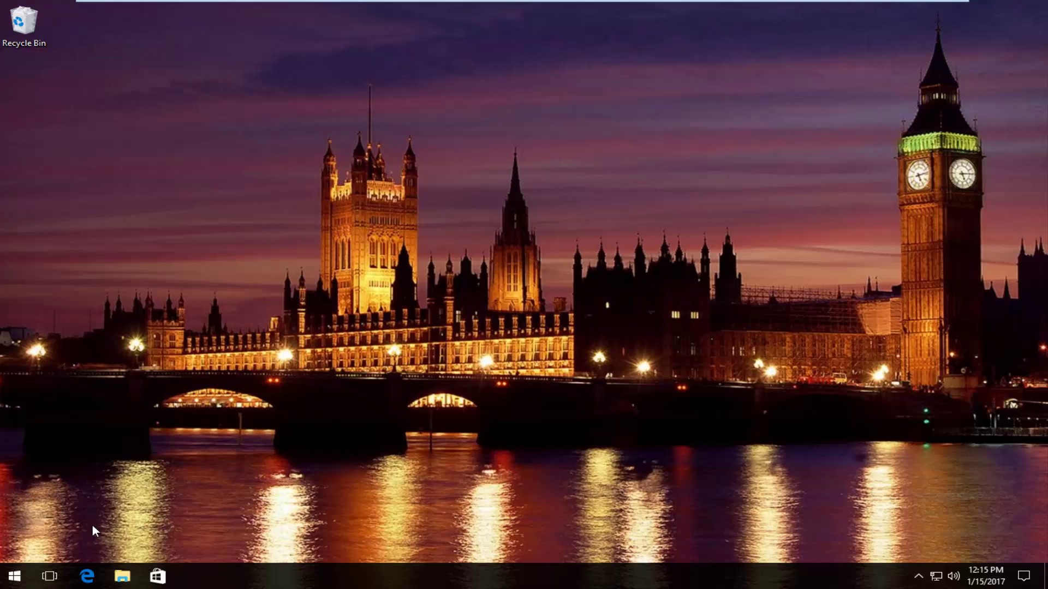
left_click(12, 576)
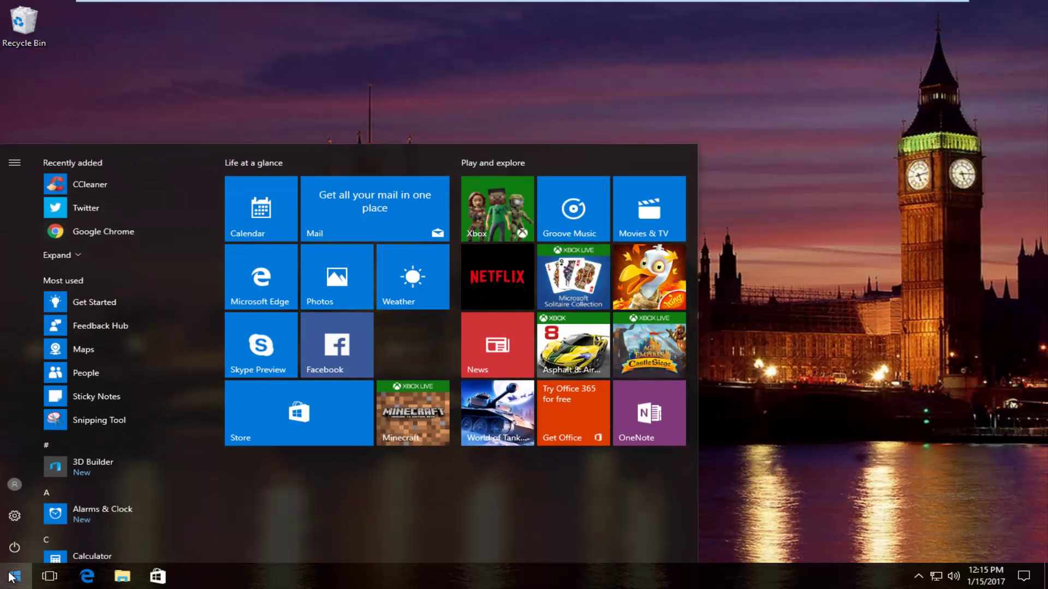
type("de")
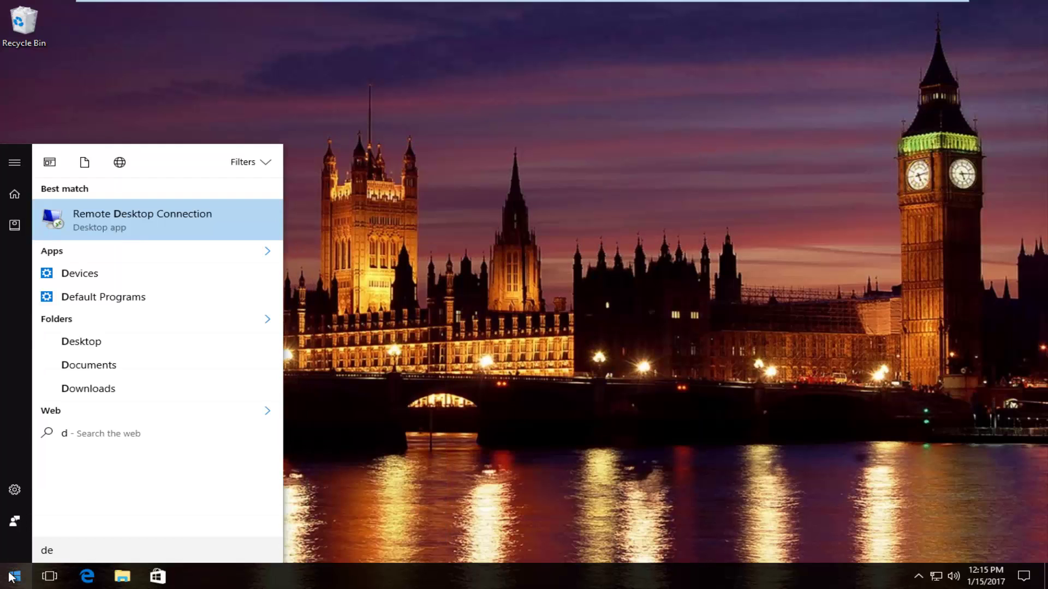
type("vice")
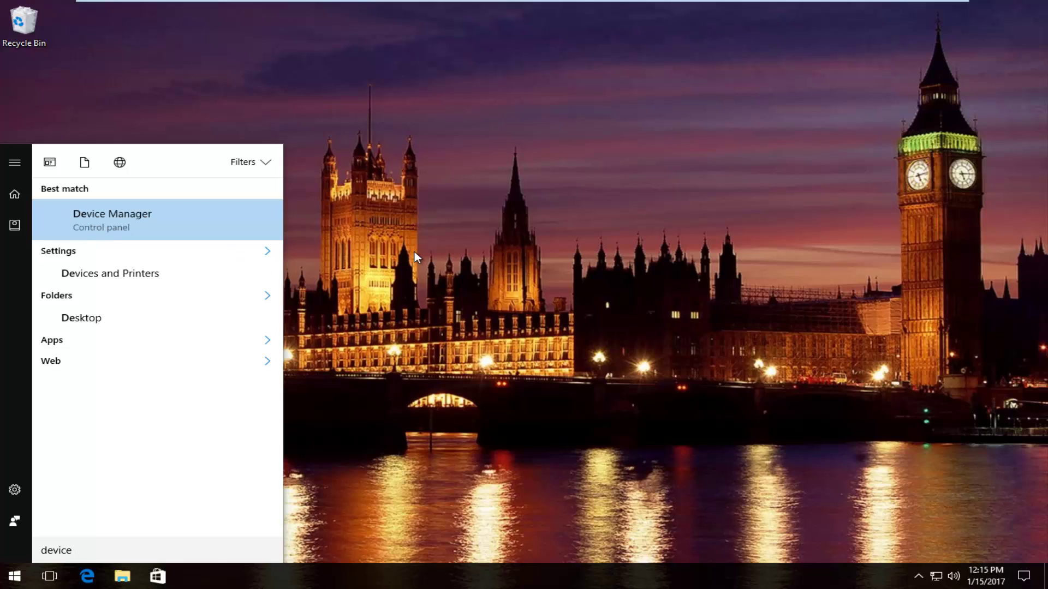
type("manager")
left_click(116, 216)
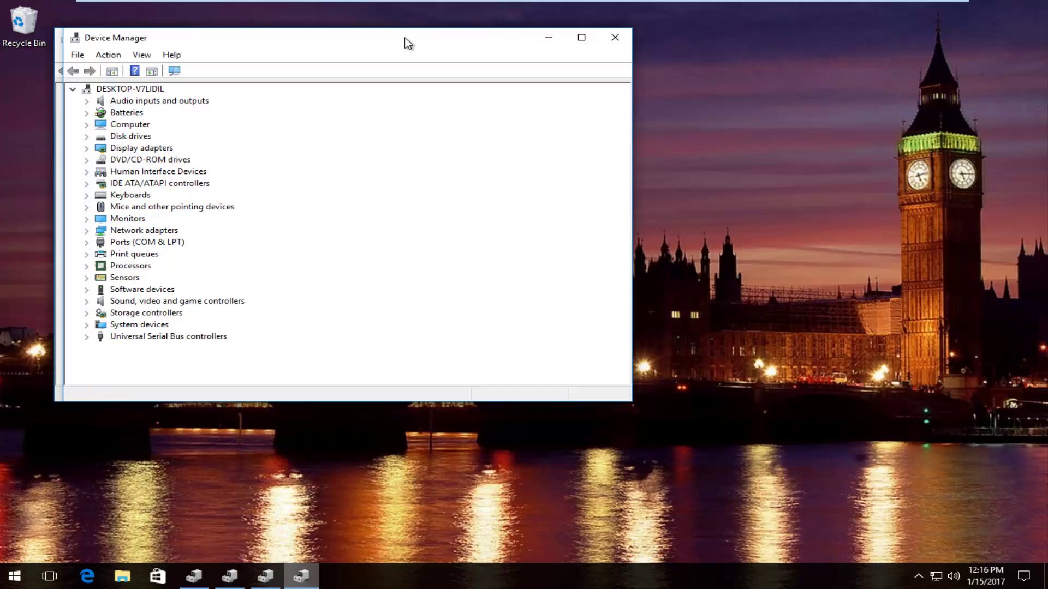
Step: Close the duplicate Device Manager window and select the Intel(R) 82574L Gigabit Network Connection under Network adapters
left_click(609, 38)
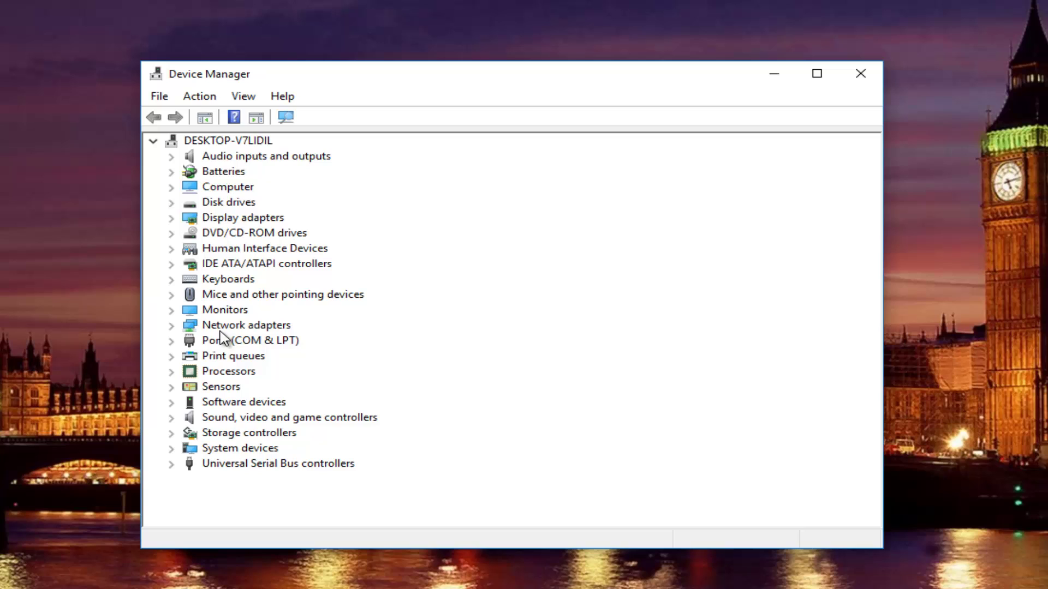
left_click(172, 326)
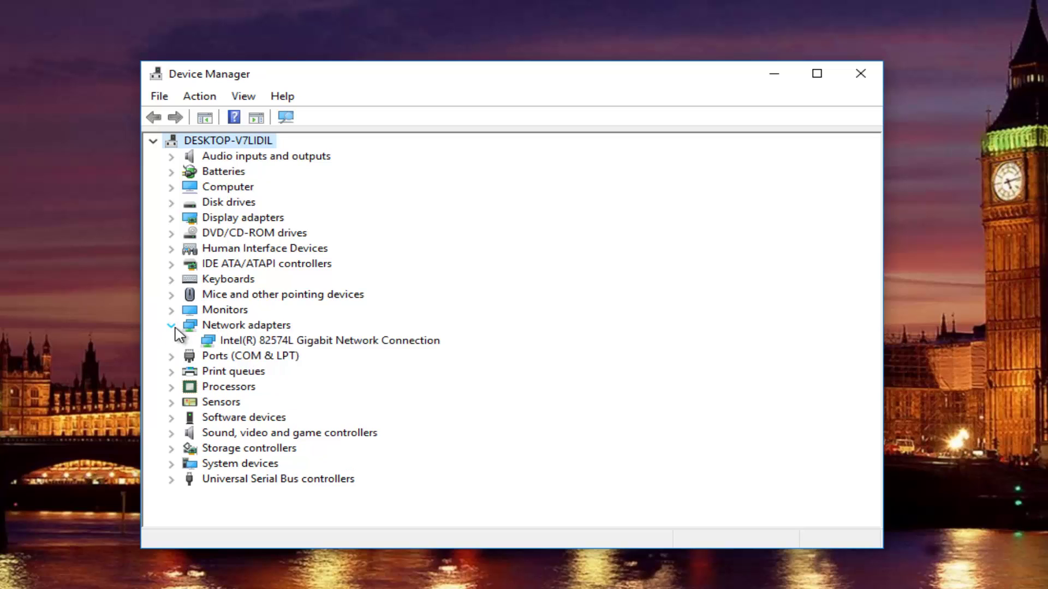
left_click(251, 342)
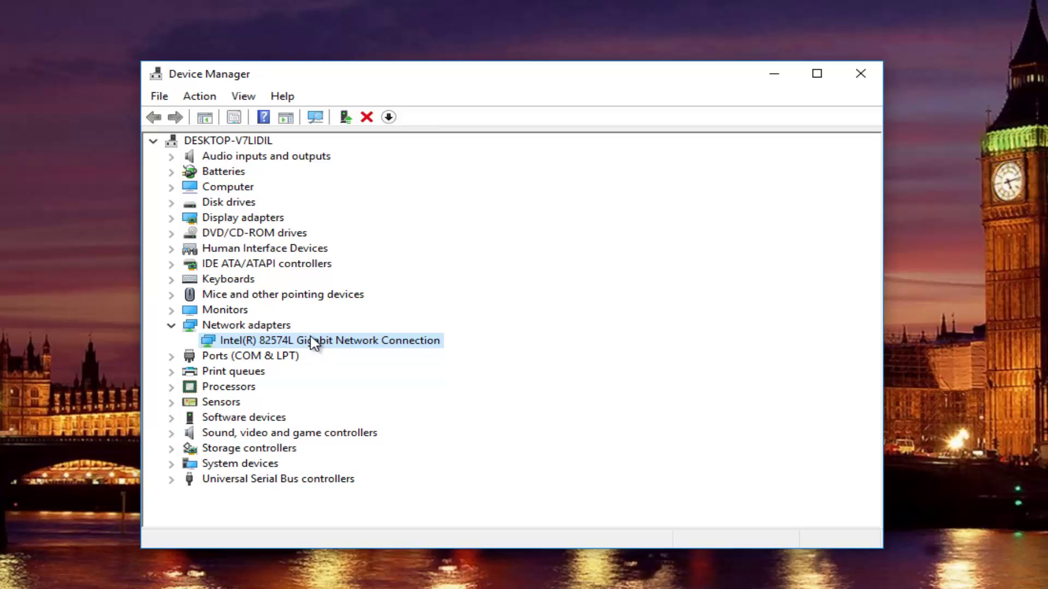
right_click(295, 343)
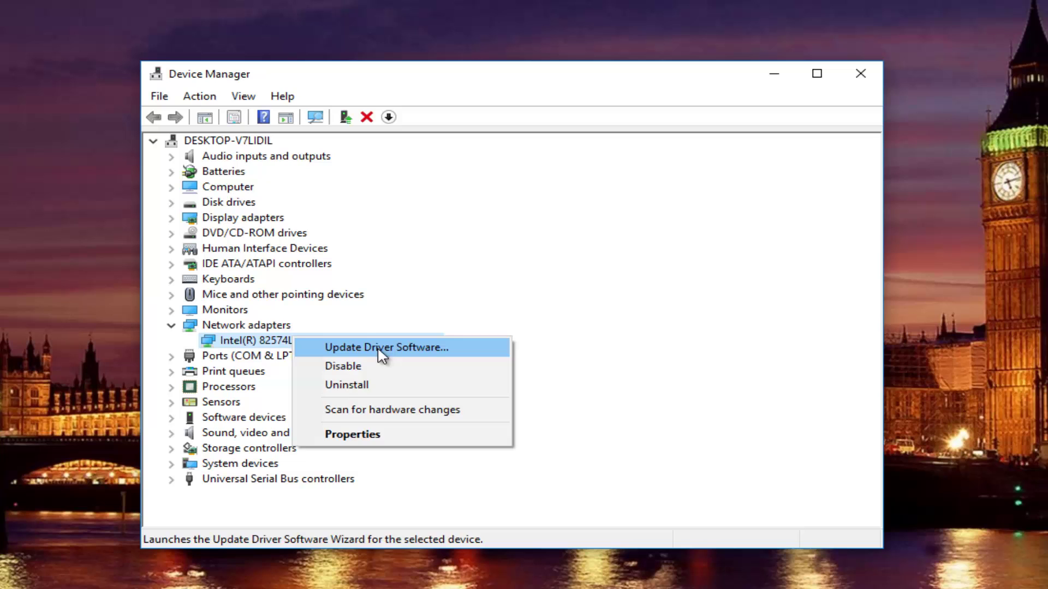
left_click(356, 348)
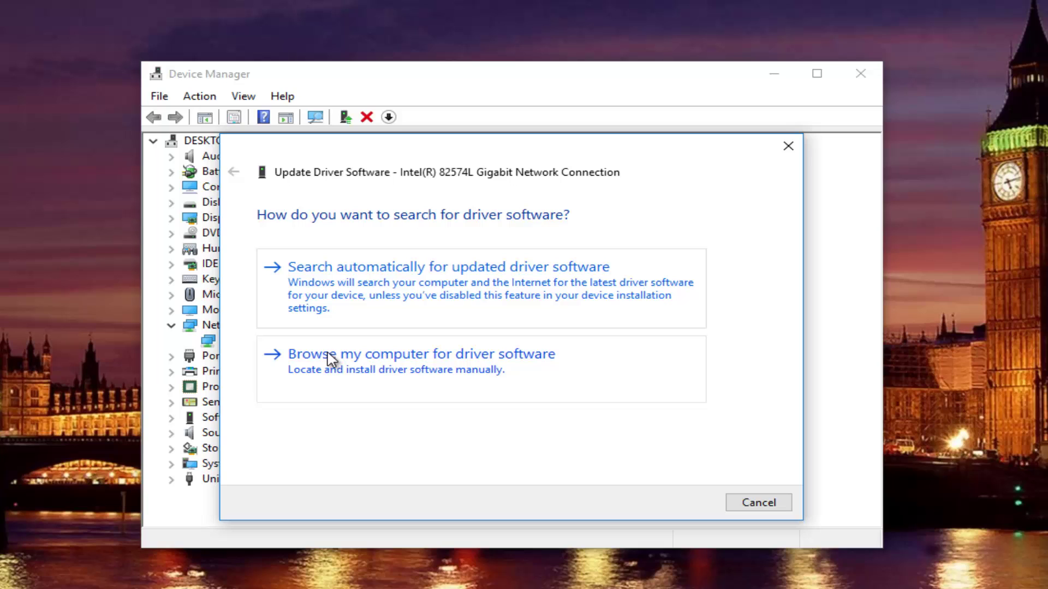
left_click(374, 356)
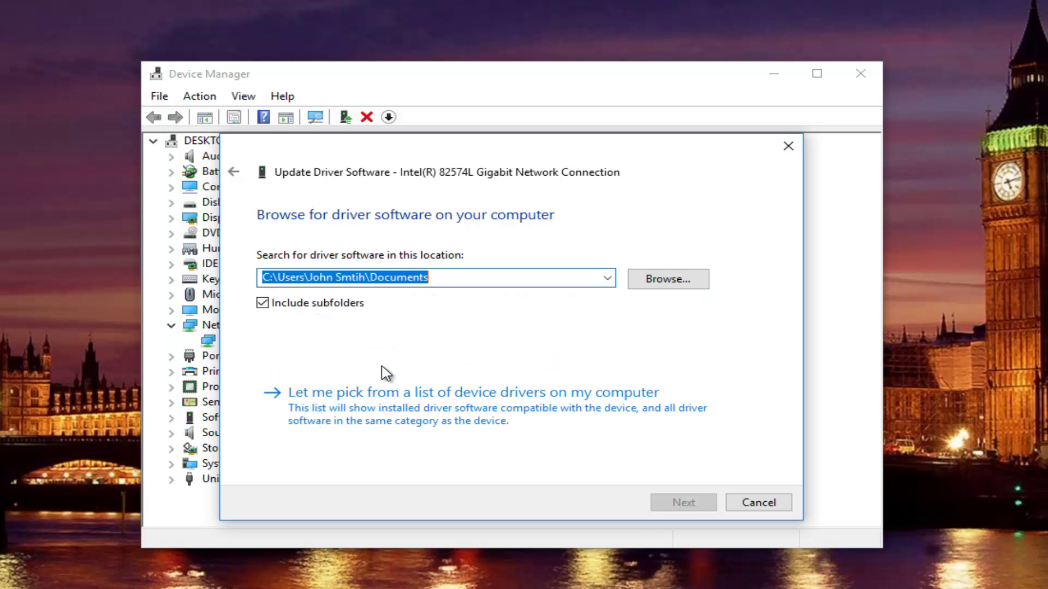
left_click(667, 279)
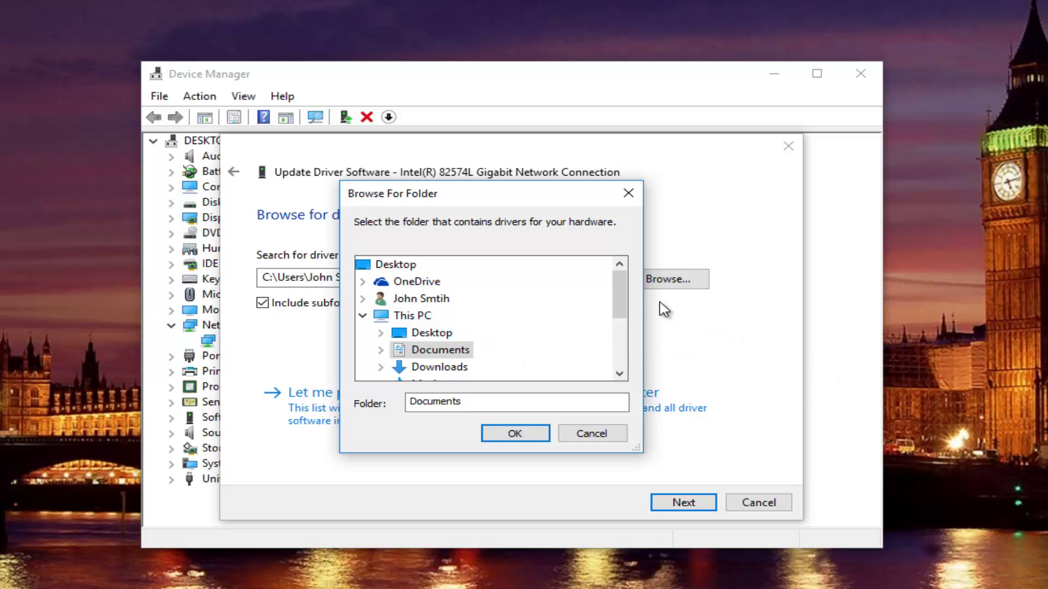
mouse_move(627, 297)
left_mouse_down()
mouse_move(610, 365)
mouse_move(620, 292)
left_mouse_up()
left_click(619, 291)
left_click(626, 191)
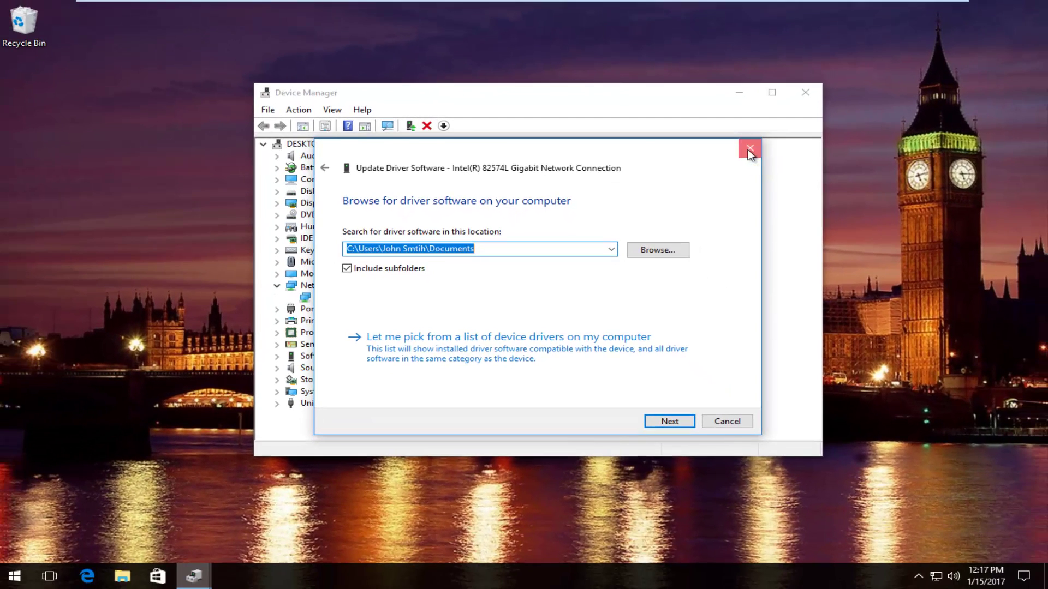
left_click(787, 146)
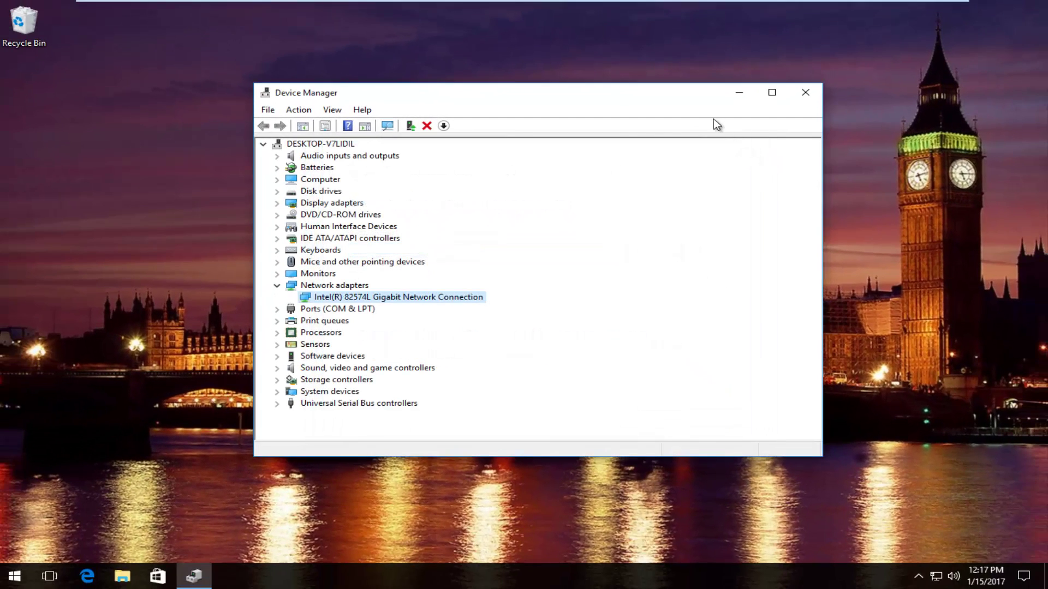